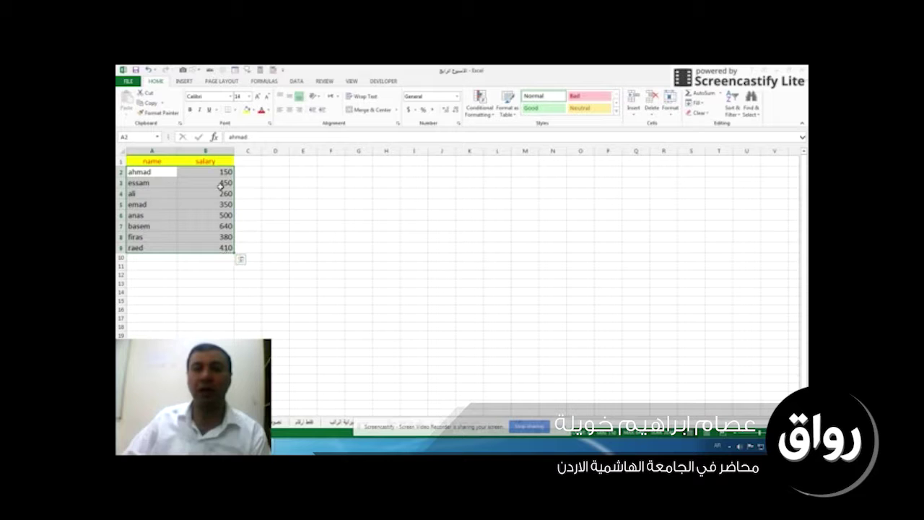
Step: Apply a data validation rule to the salaries in B2:B9 allowing whole numbers less than 400
left_click_drag(216, 171, 215, 247)
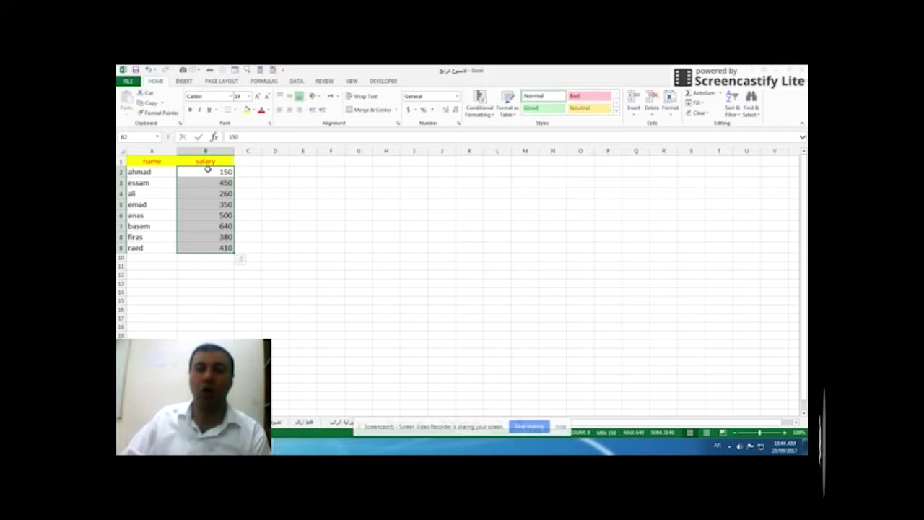
left_click_drag(207, 168, 201, 252)
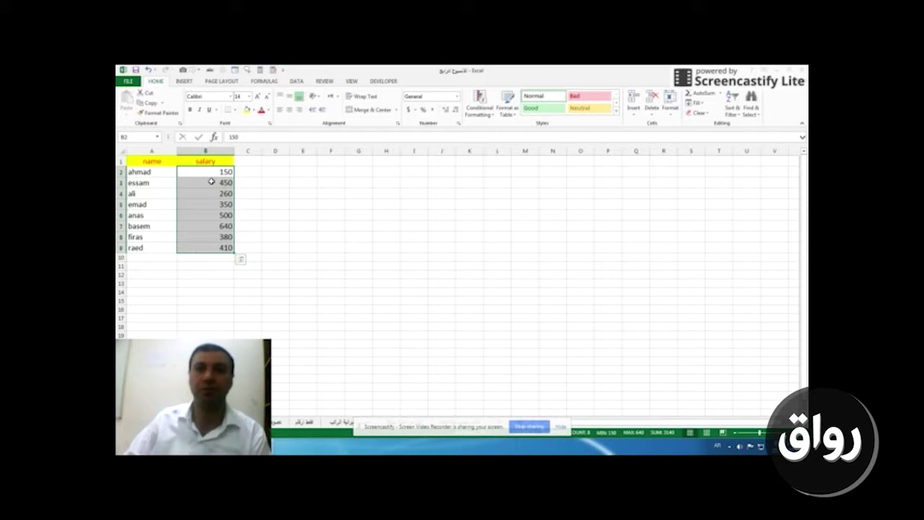
left_click_drag(211, 172, 206, 248)
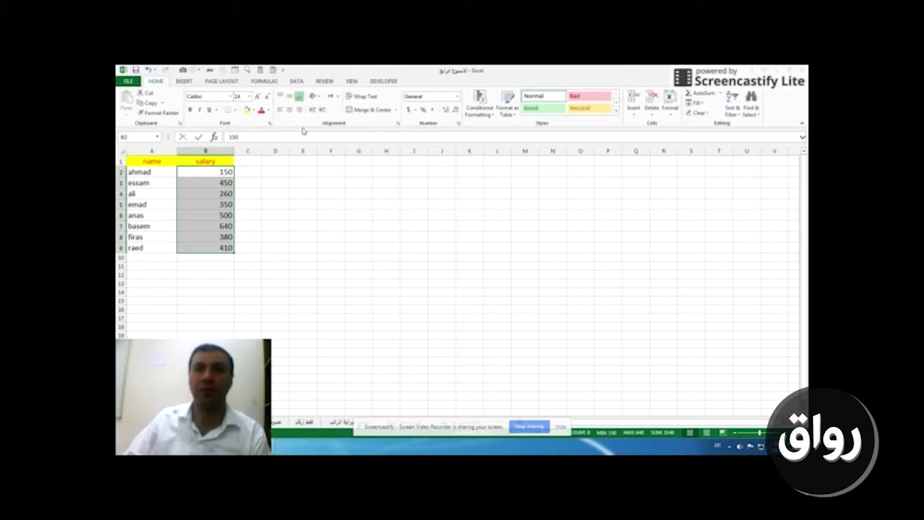
left_click(296, 82)
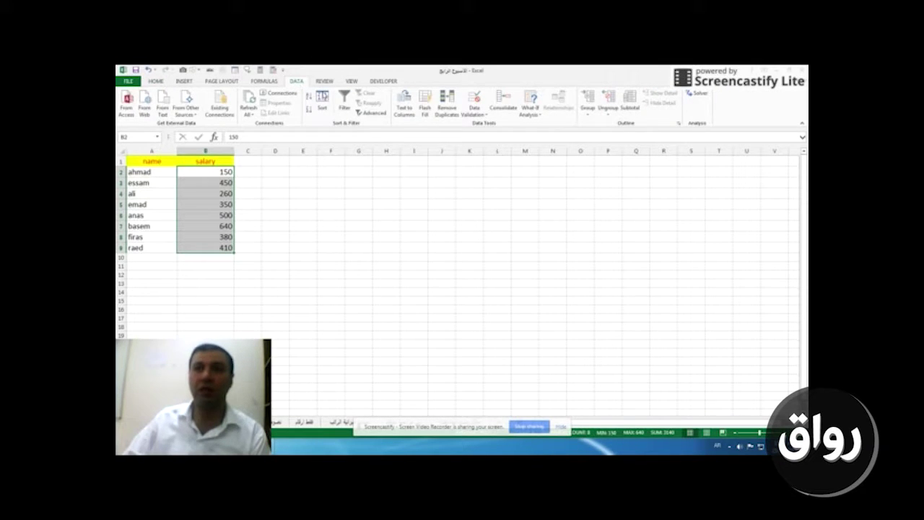
left_click(474, 112)
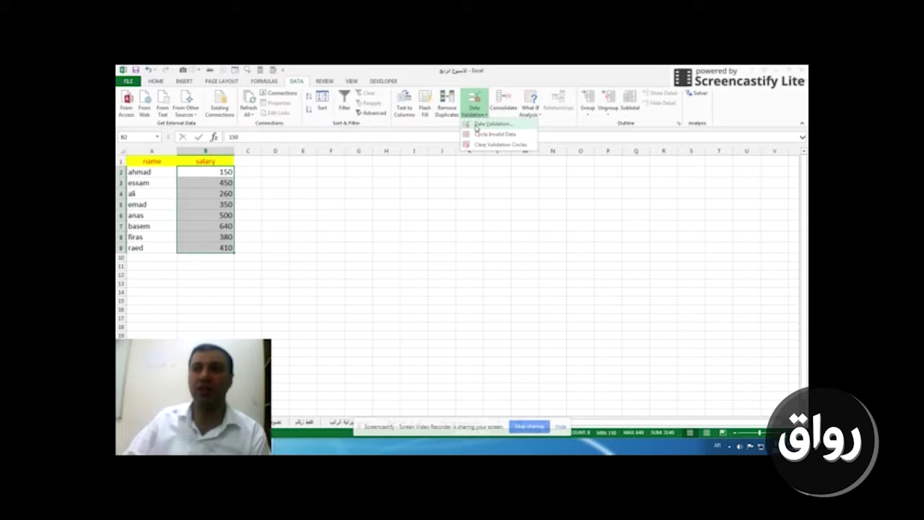
left_click(478, 125)
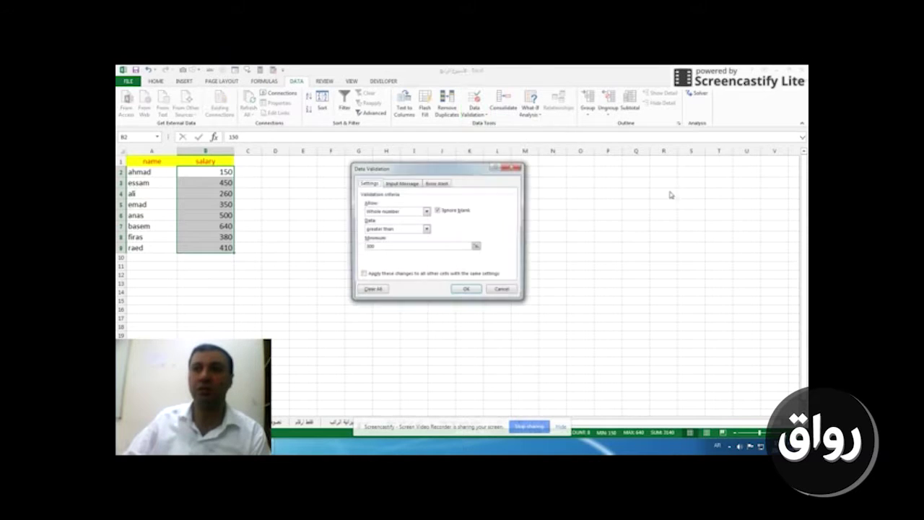
left_click(401, 230)
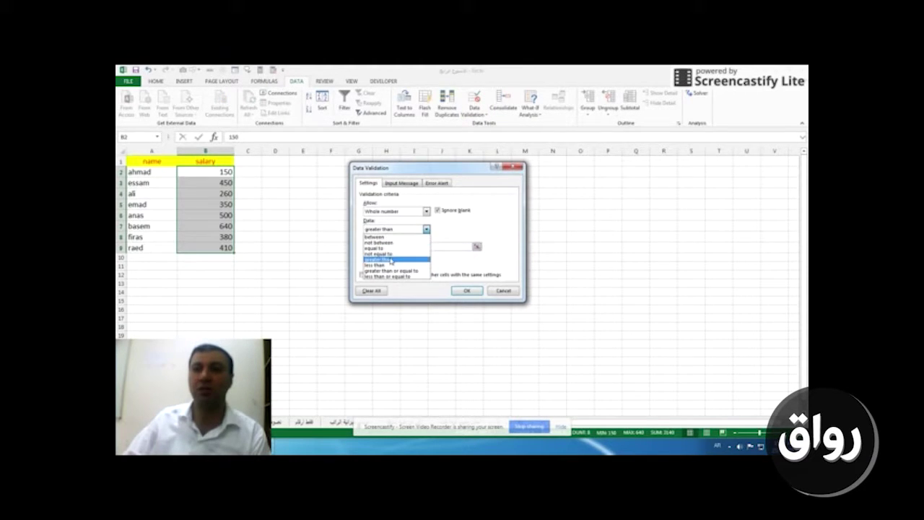
left_click(389, 265)
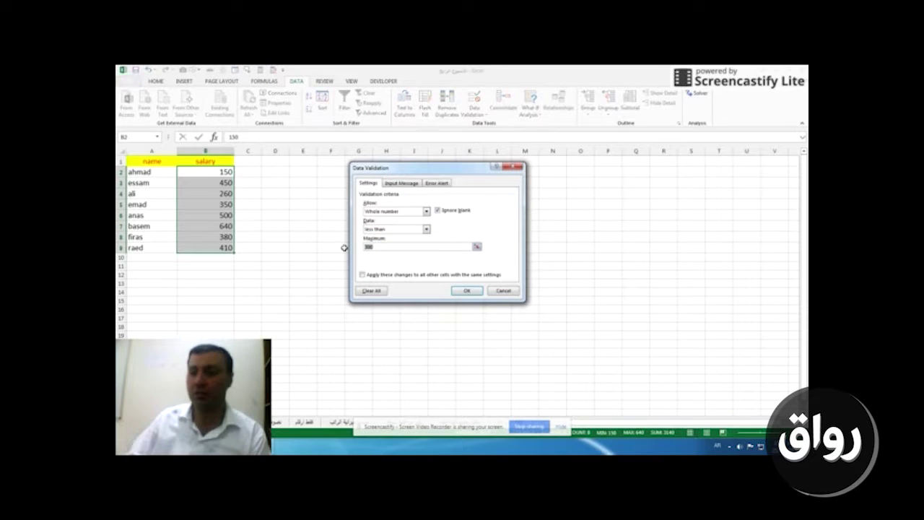
type("400")
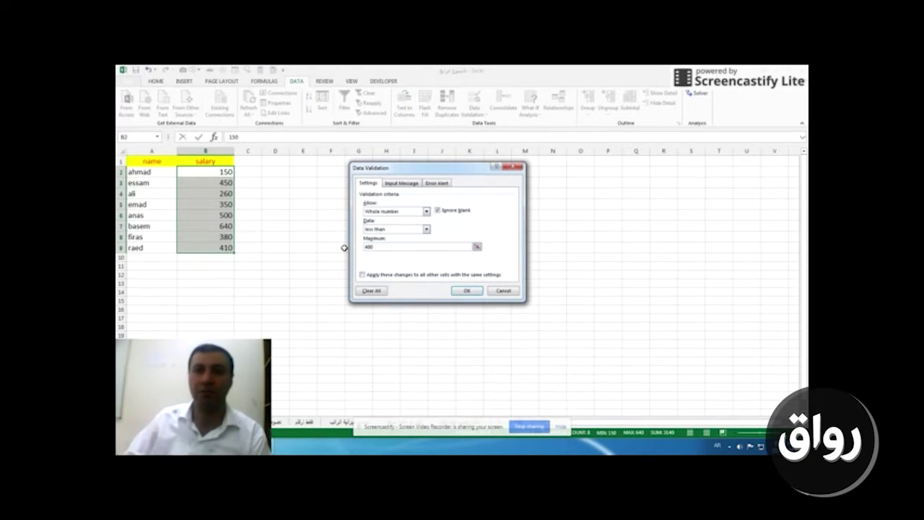
left_click(464, 291)
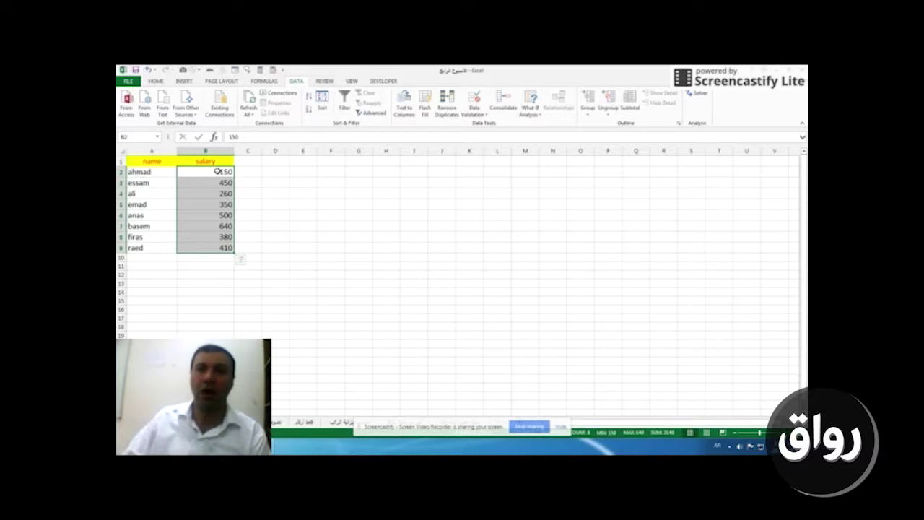
Step: Circle the invalid data among the salaries in B2:B9
left_click_drag(209, 172, 198, 247)
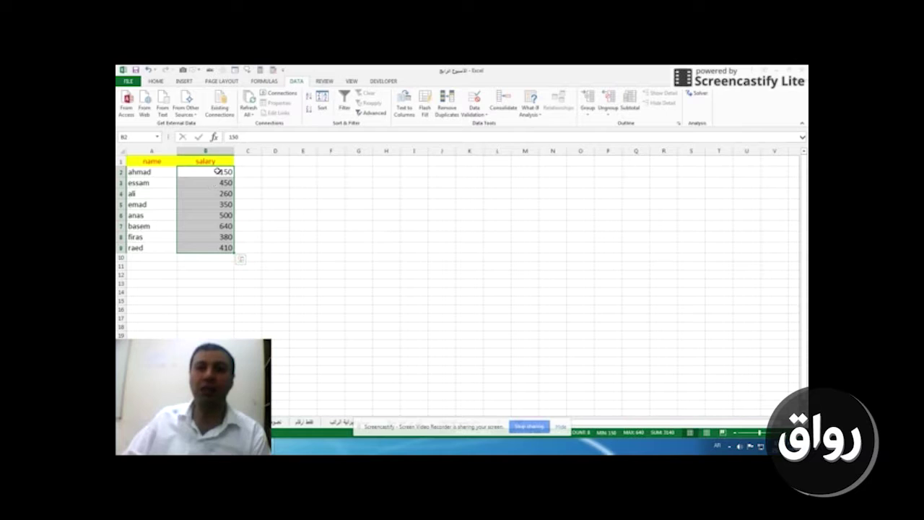
left_click(481, 114)
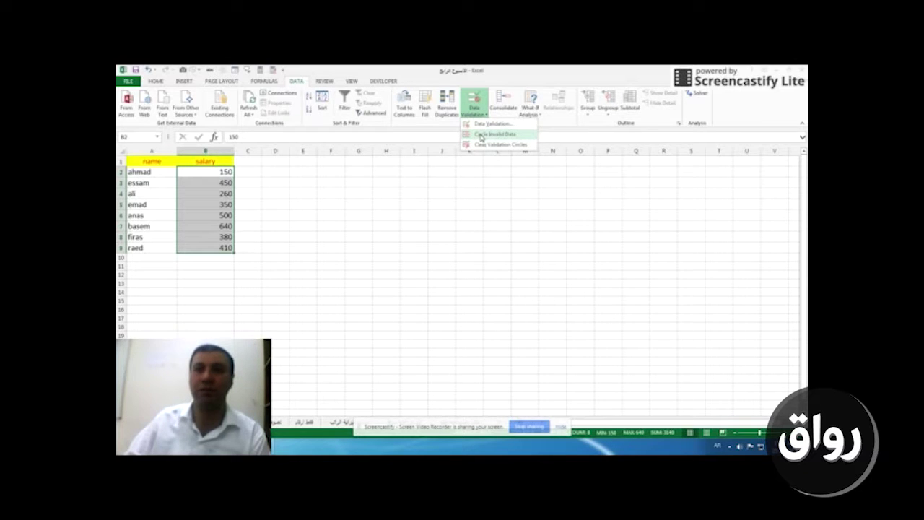
left_click(481, 138)
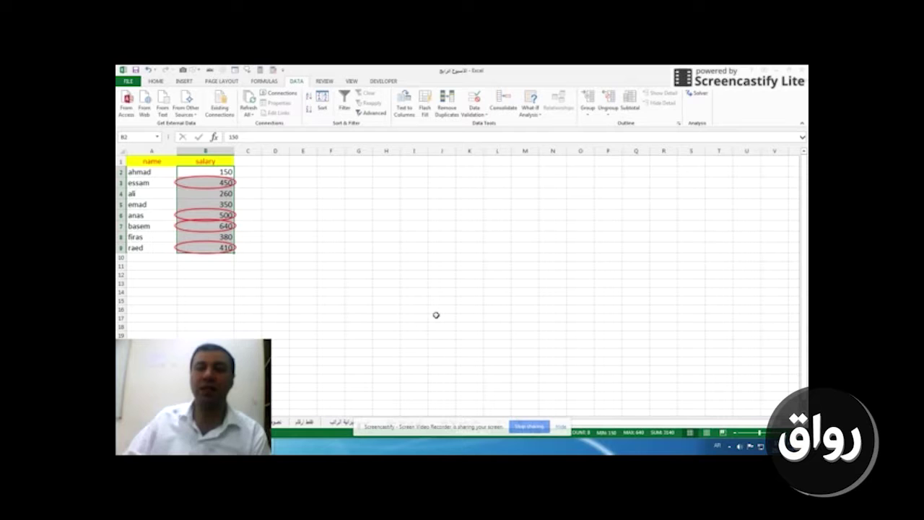
Step: Examine each circled salary and review the validation criteria applied to cell B9
left_click(213, 183)
left_click(209, 215)
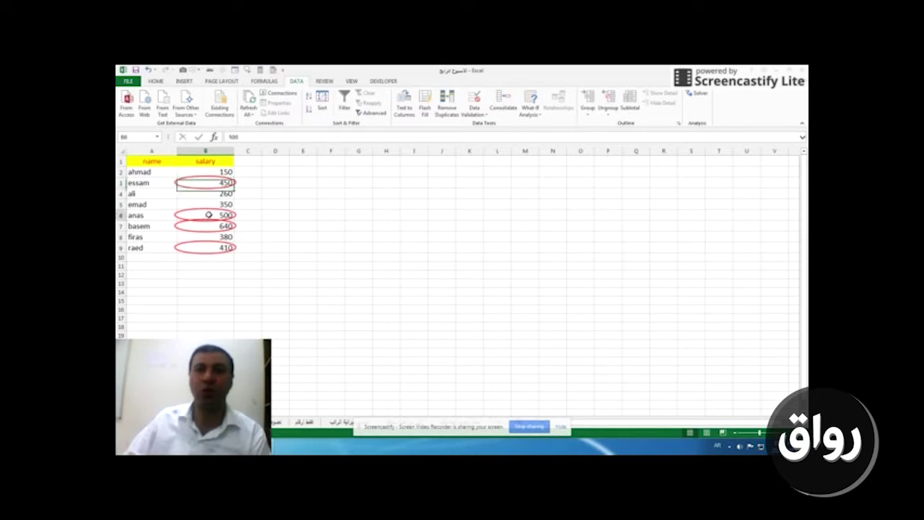
left_click(207, 226)
left_click(210, 249)
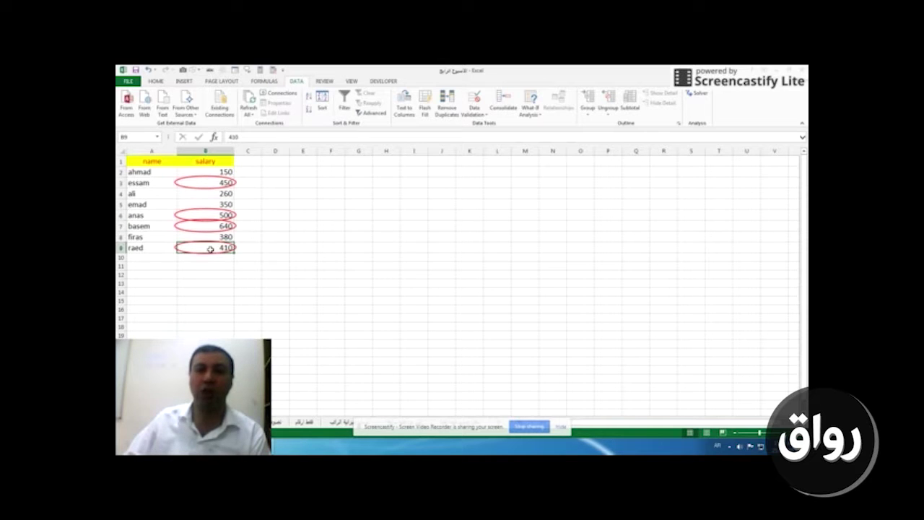
left_click(474, 112)
left_click(482, 125)
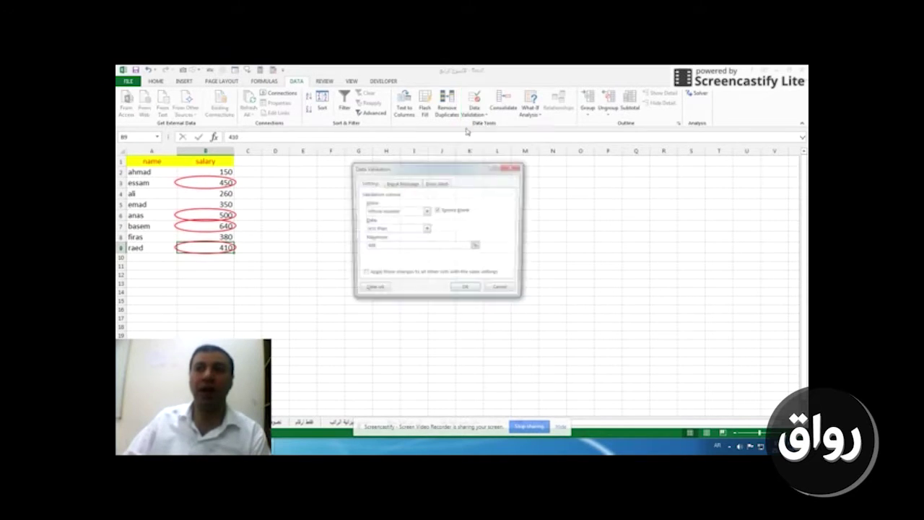
left_click_drag(385, 247, 353, 247)
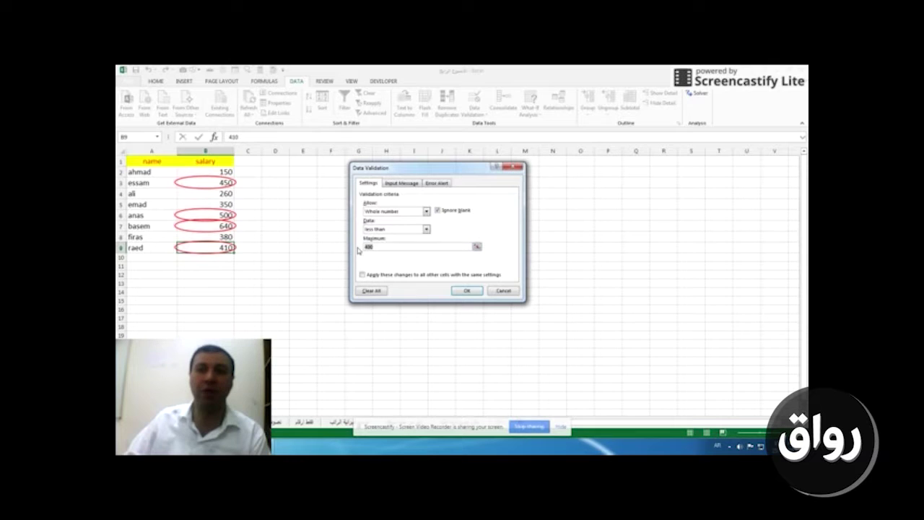
left_click(467, 290)
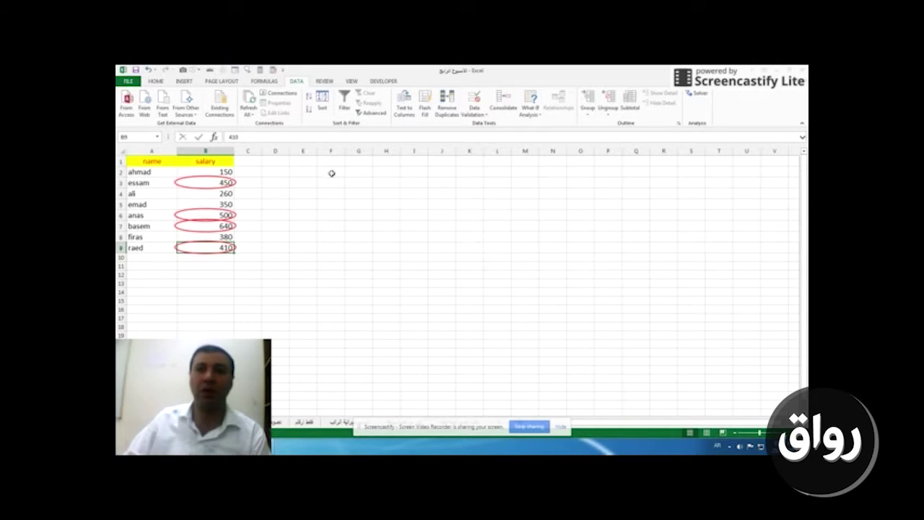
Step: Clear the validation circles from the salary column
left_click_drag(233, 171, 231, 247)
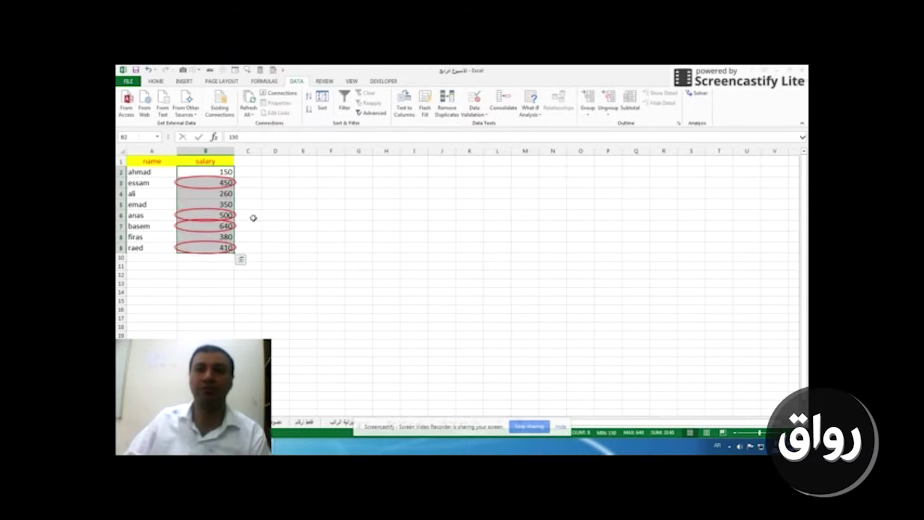
left_click(474, 113)
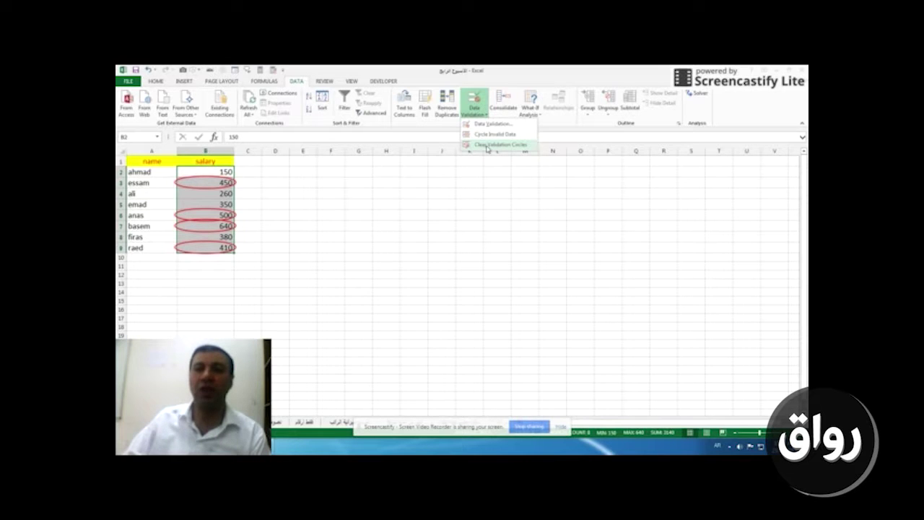
left_click(488, 145)
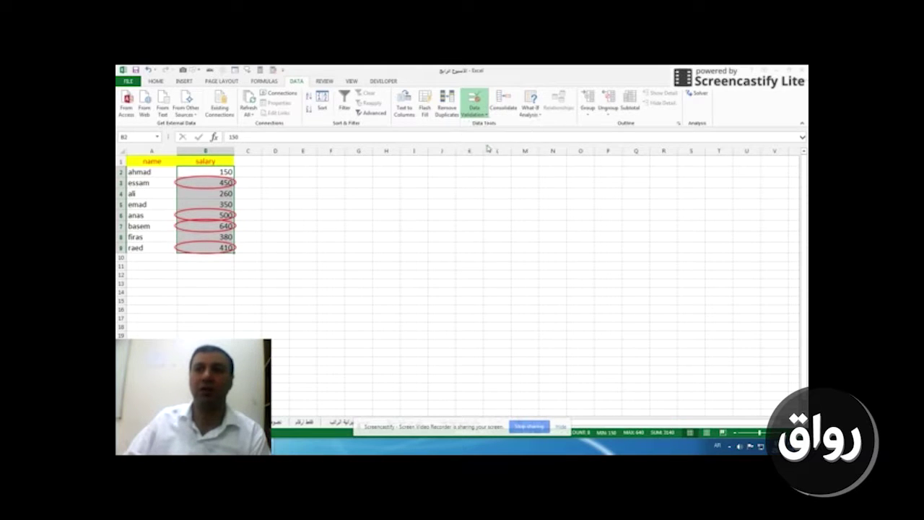
left_click(210, 171)
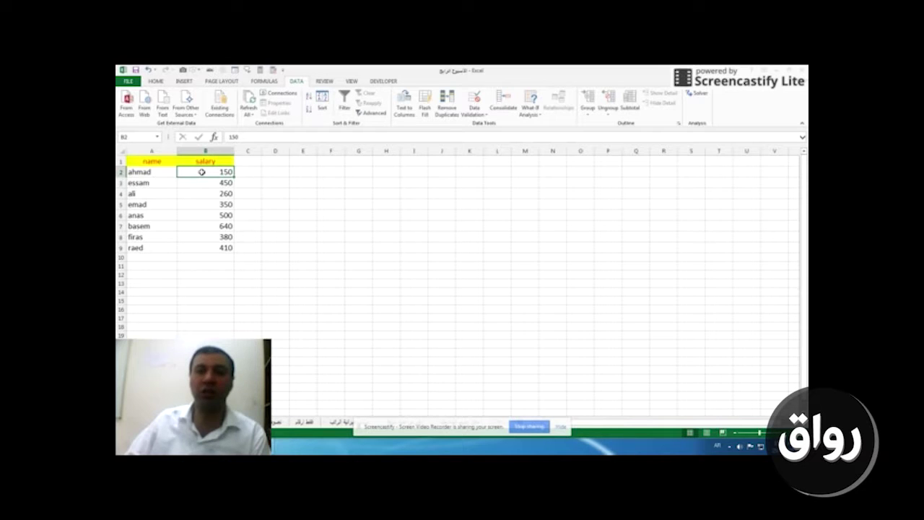
Step: Change the validation rule for the salaries in B2:B9 to whole numbers equal to 450
left_click_drag(202, 171, 198, 250)
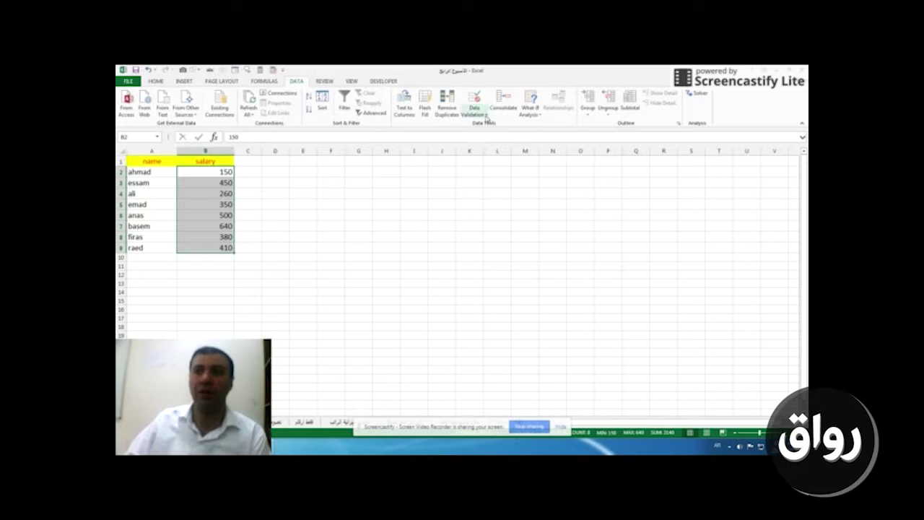
left_click(485, 115)
left_click(484, 128)
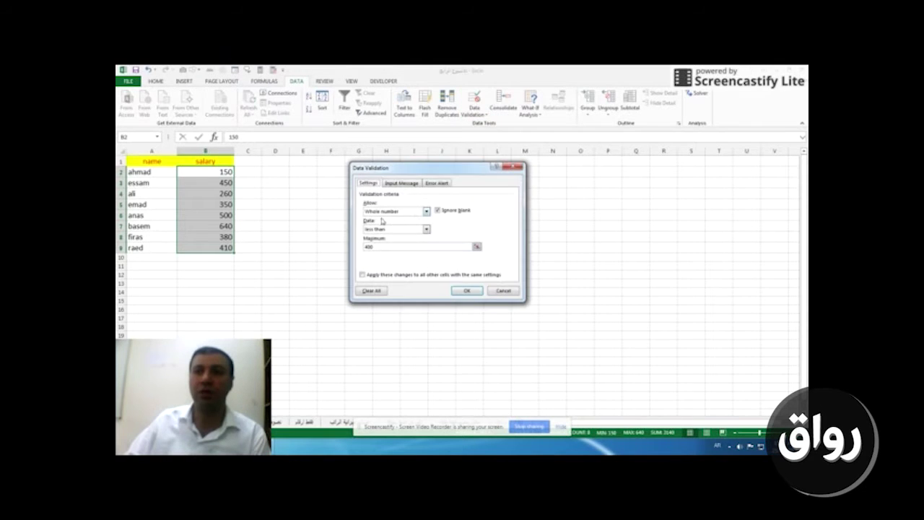
left_click(389, 230)
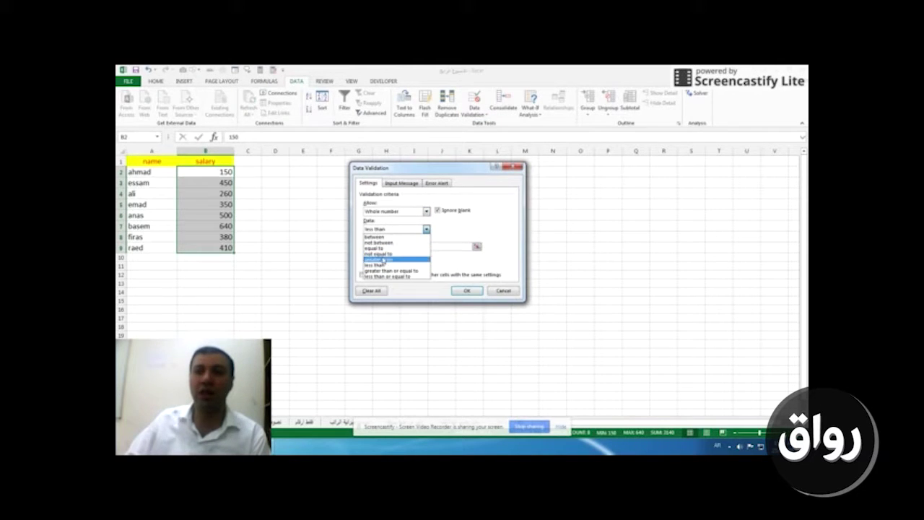
left_click(381, 248)
left_click(381, 248)
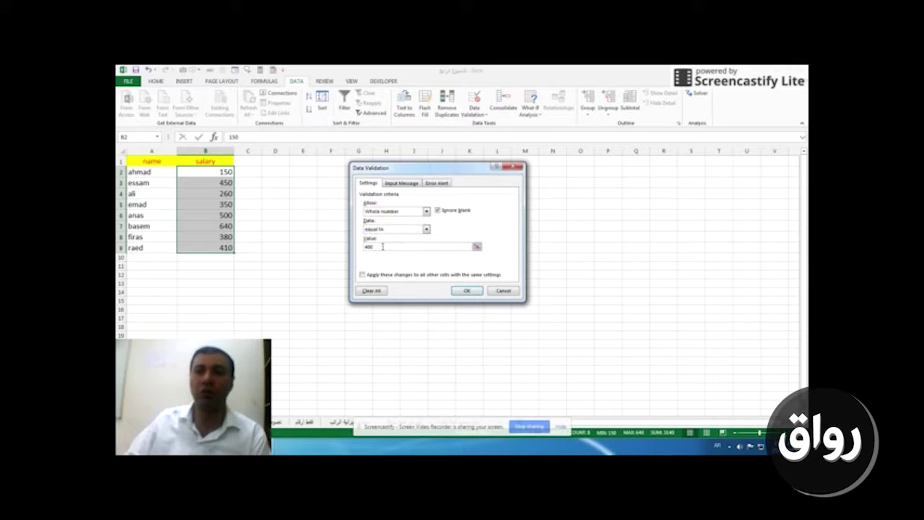
key("BackSpace")
key("BackSpace")
type("50")
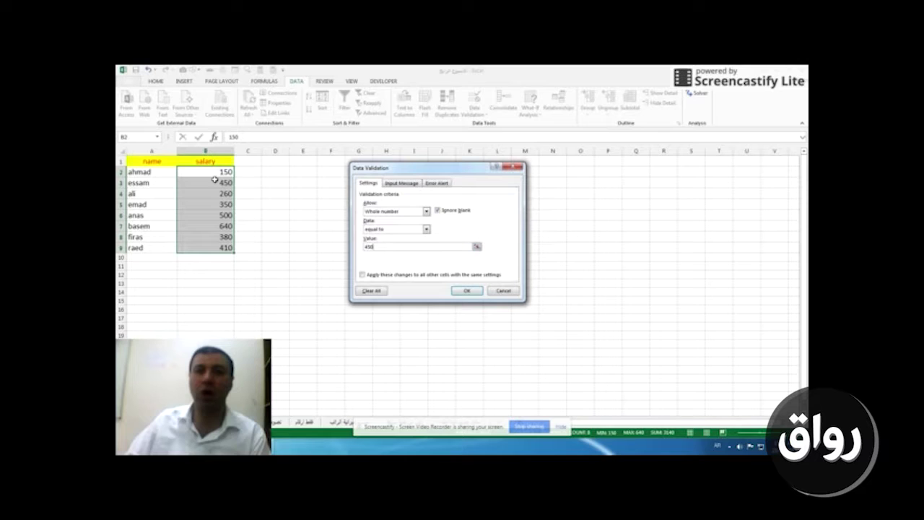
left_click(468, 293)
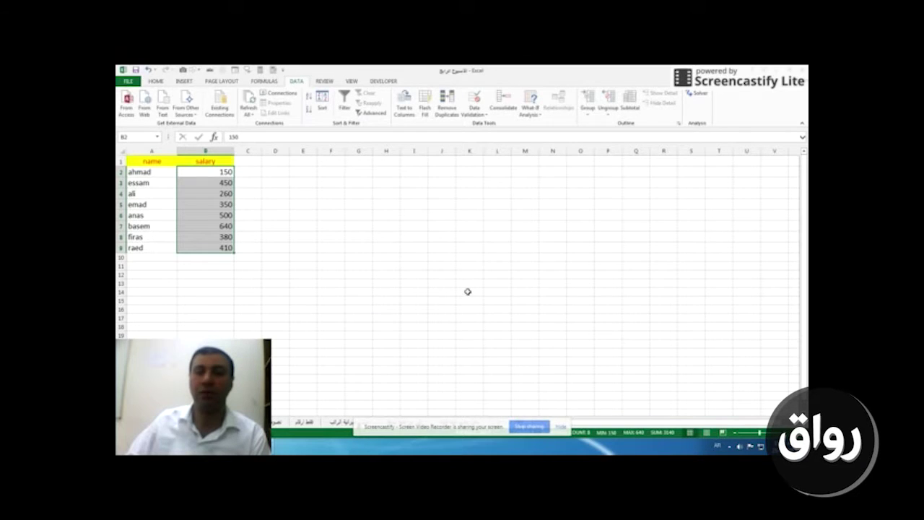
Step: Circle the salaries that break the equal-to-450 rule and check the uncircled value in B3
left_click(484, 115)
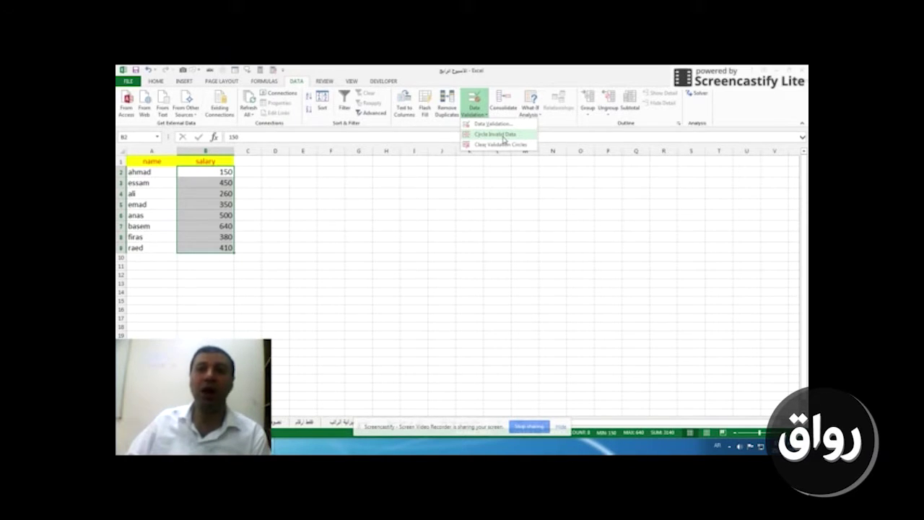
left_click(504, 134)
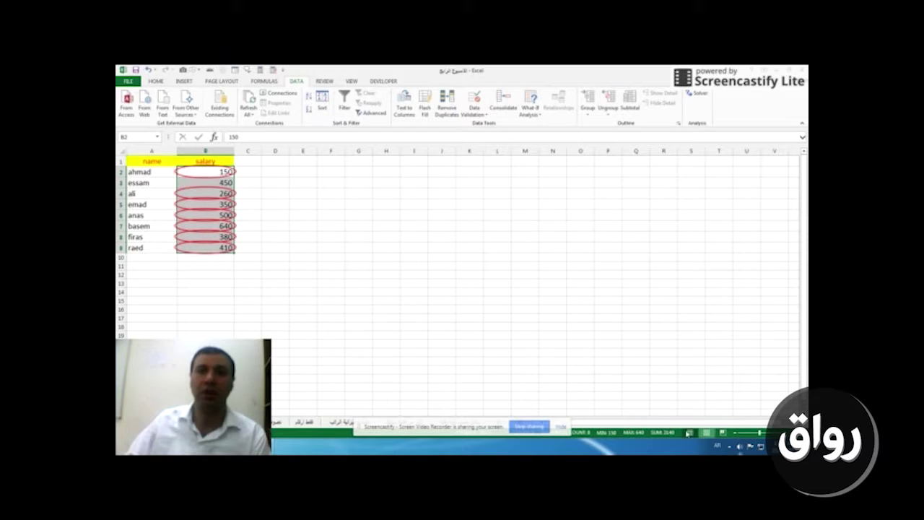
left_click(216, 183)
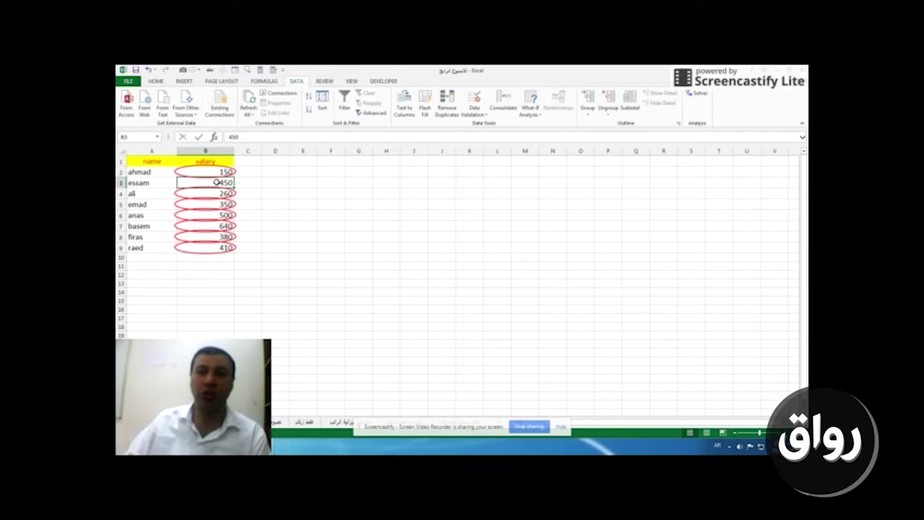
Step: Remove the validation circles from the salary column and select the empty cell D4
left_click(486, 115)
left_click(491, 148)
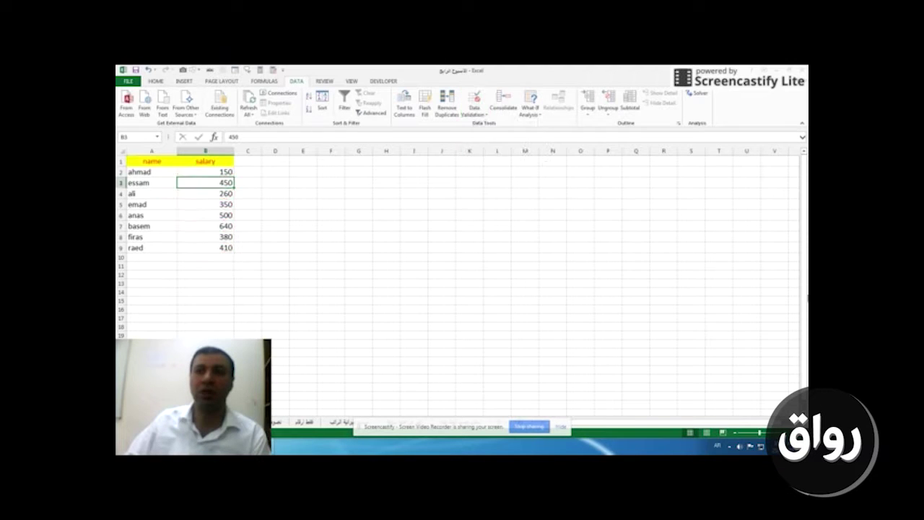
left_click(268, 199)
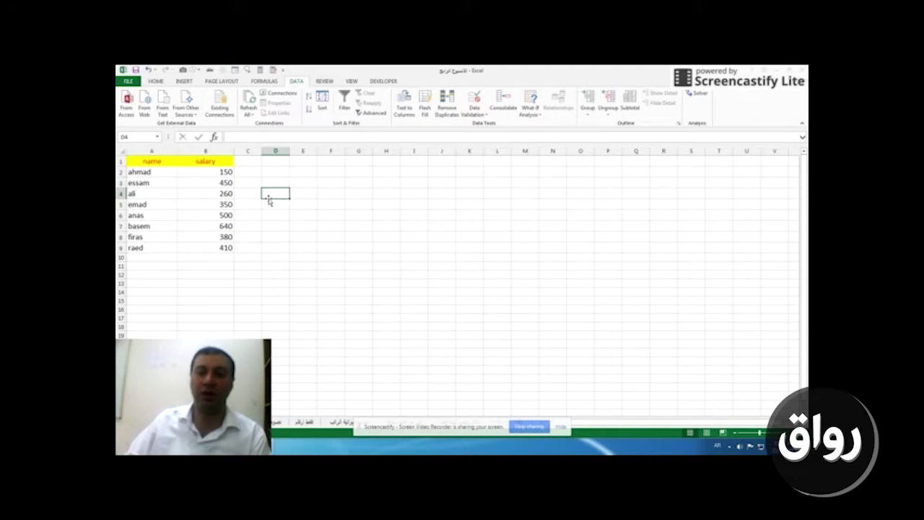
Step: On the text sheet (نصوص), restrict A2:A10 to text with a custom data validation formula =istext(a2)
left_click(278, 421)
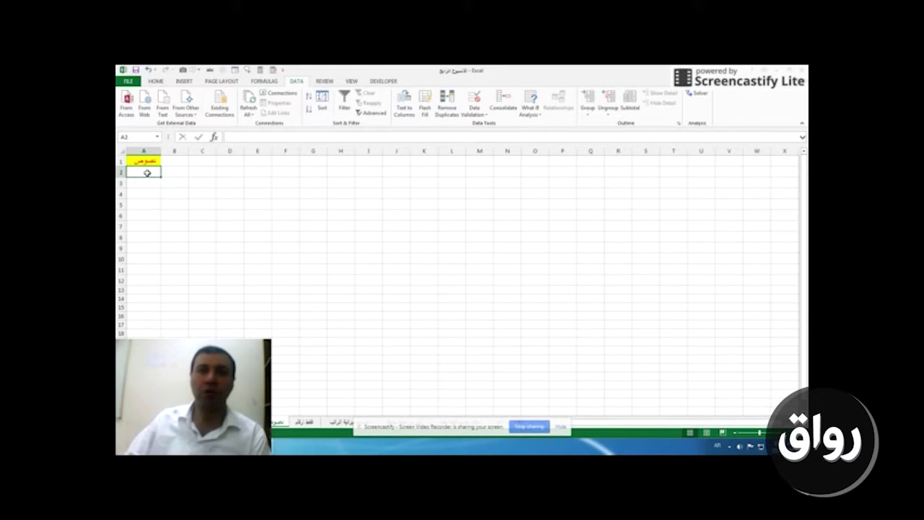
mouse_move(147, 171)
left_mouse_down()
mouse_move(148, 266)
mouse_move(144, 259)
left_mouse_up()
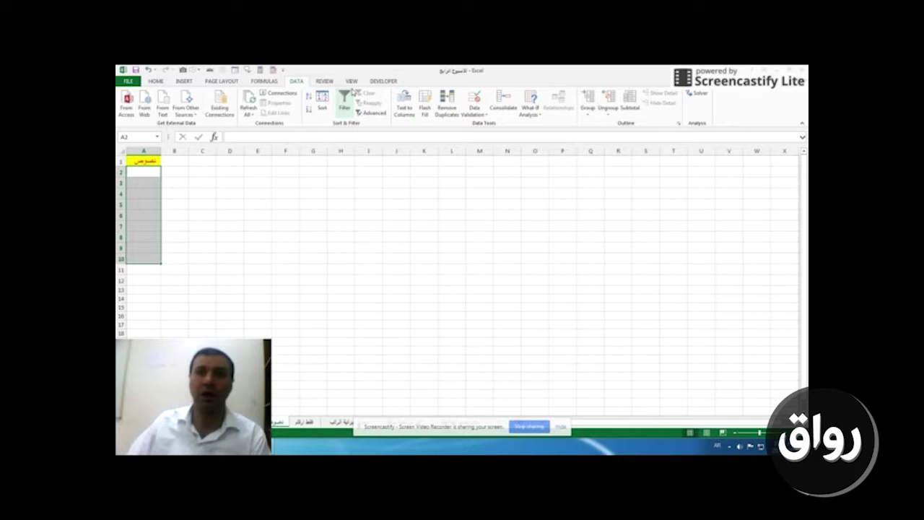
left_click(477, 112)
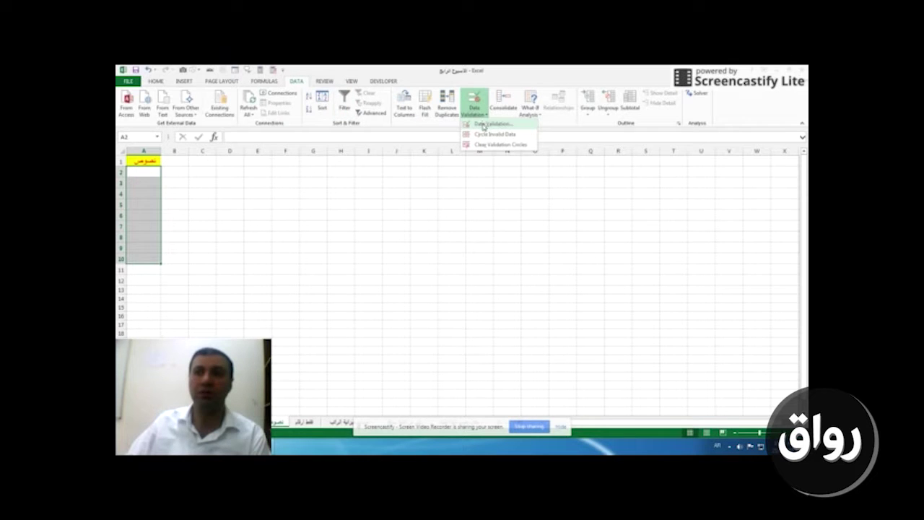
left_click(482, 124)
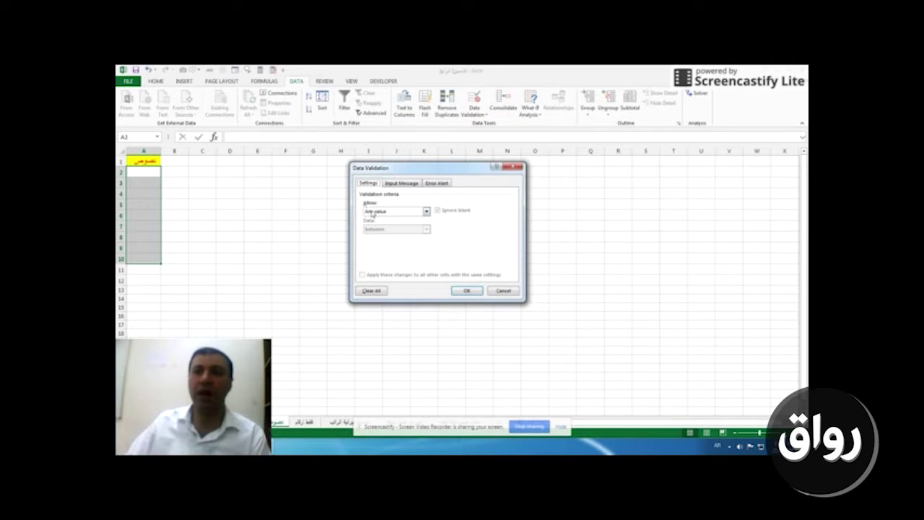
left_click(425, 212)
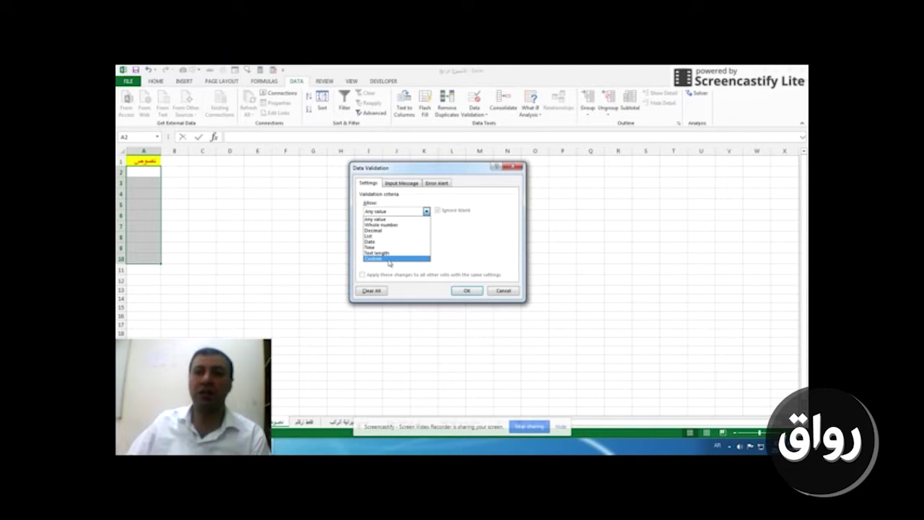
left_click(389, 259)
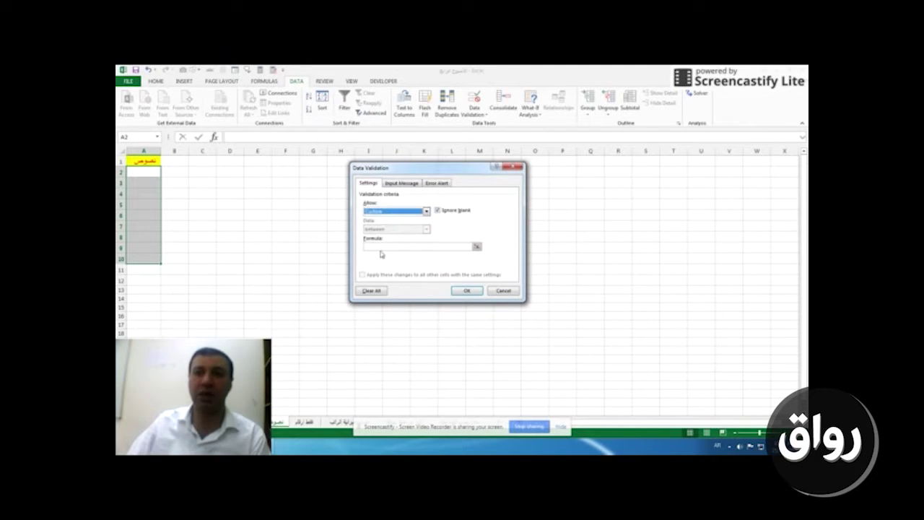
left_click(377, 246)
key("alt+shift")
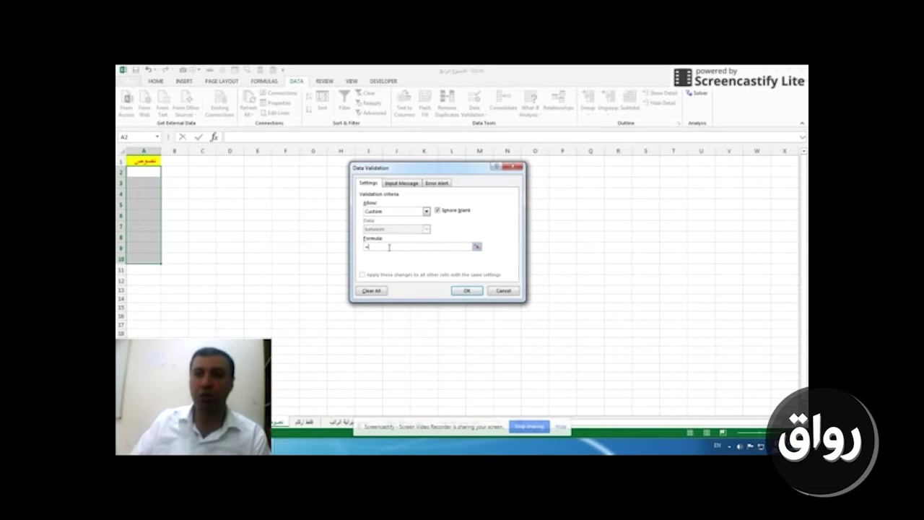
type("text")
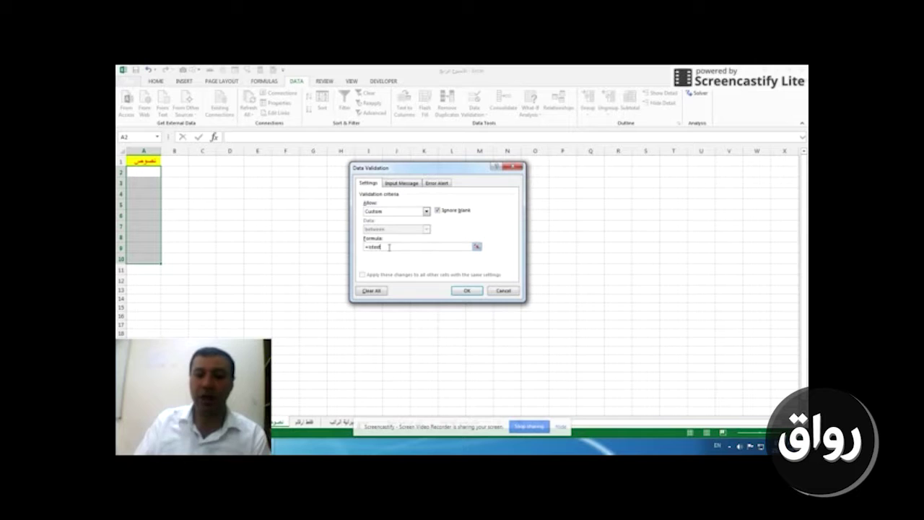
type("(a2)")
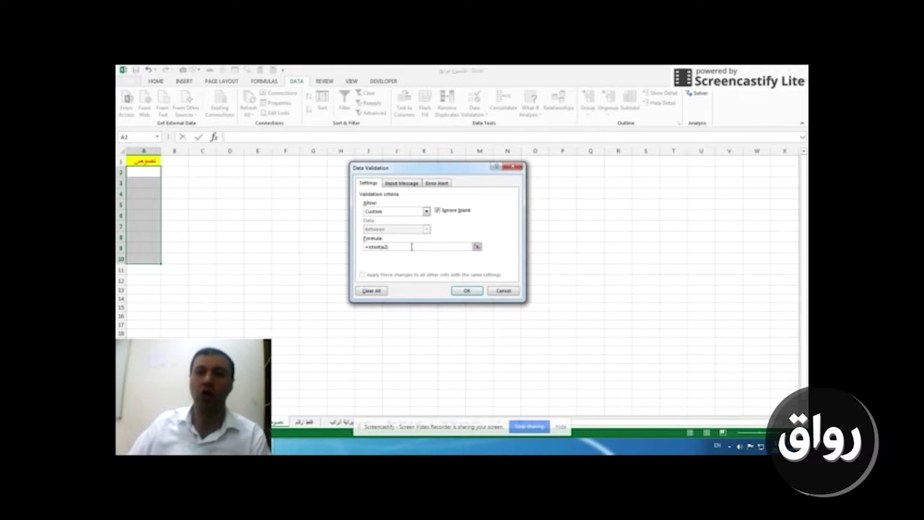
left_click(467, 290)
Step: Enter an Arabic first name in A2 to test the text-only rule with valid text
left_click(146, 172)
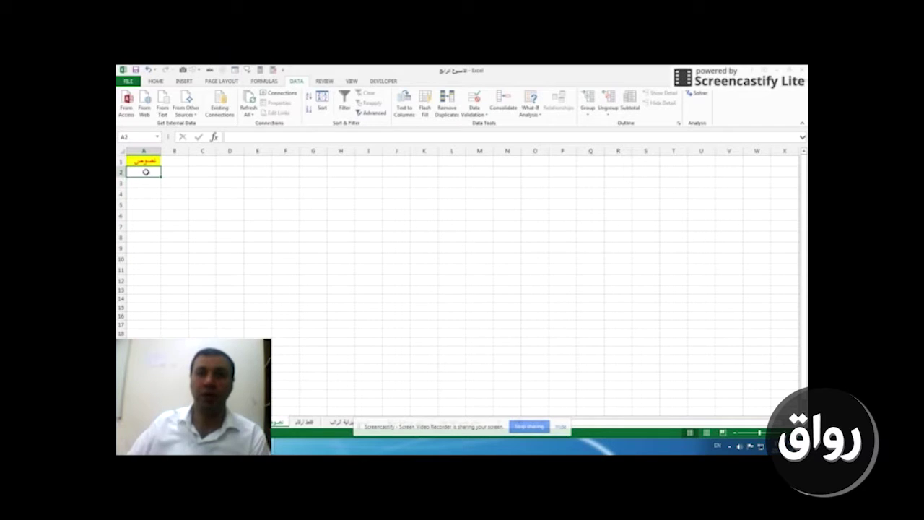
double_click(145, 172)
key("alt+shift")
type("هند")
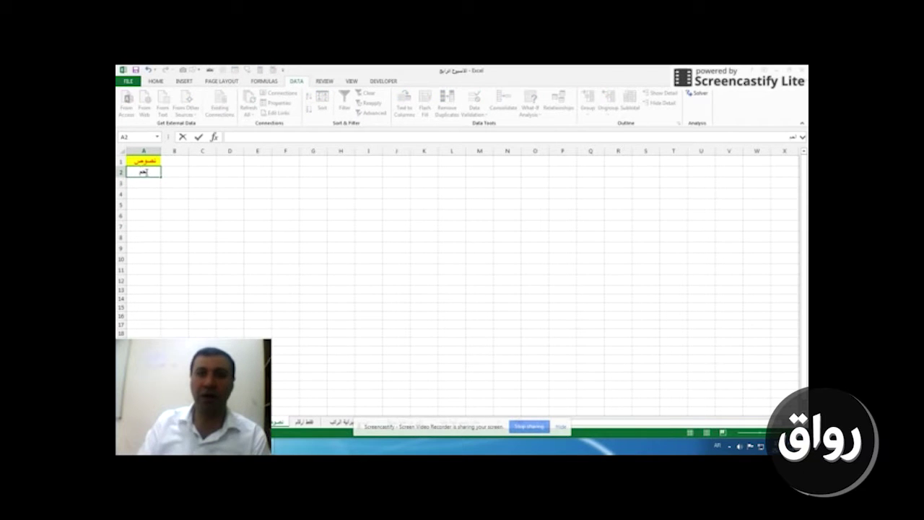
key("Return")
Step: Try to enter the number 14 in A3 to test the text-only rule
type("14")
key("Return")
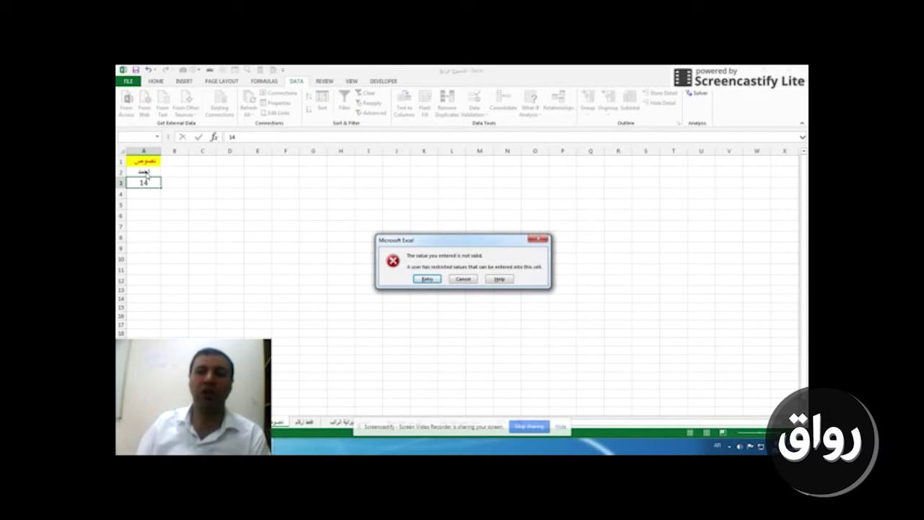
key("Escape")
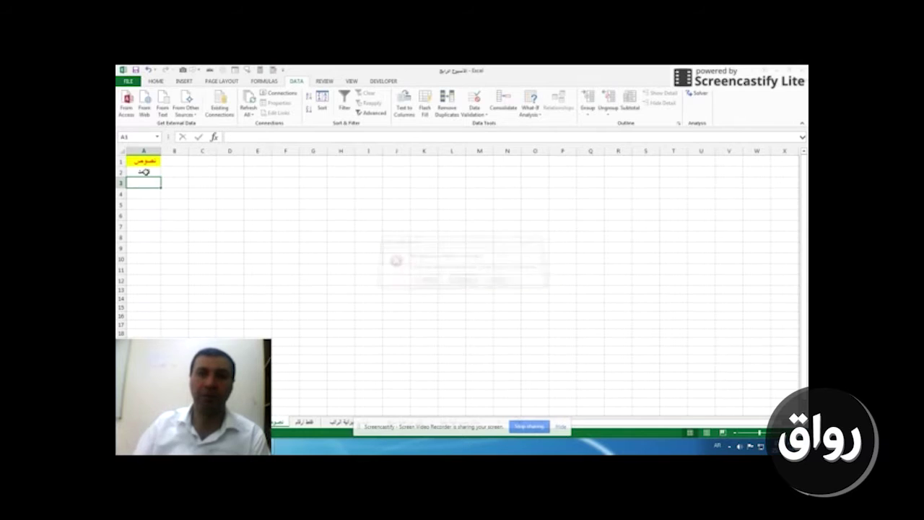
Step: Reopen the data validation of A2:A10, keep the Custom rule and start editing the error alert's title
left_click(145, 173)
left_click_drag(145, 175, 155, 261)
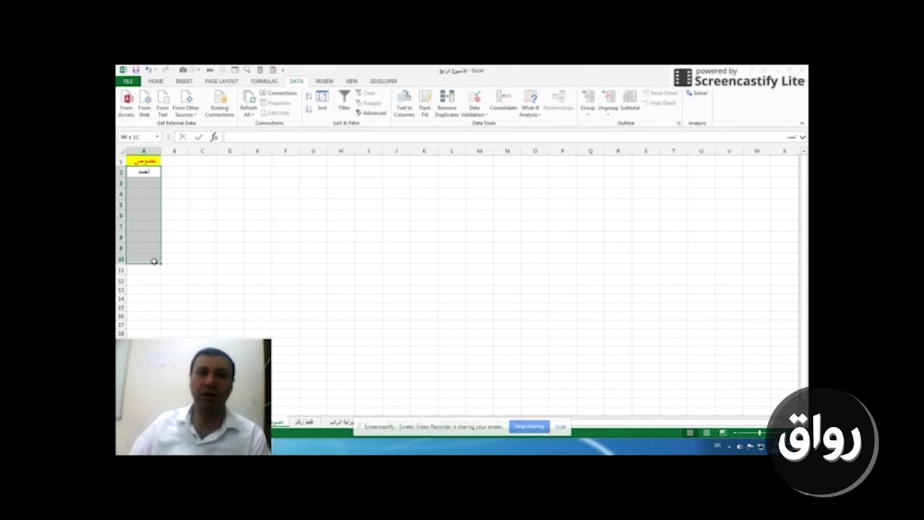
left_click(476, 116)
left_click(479, 127)
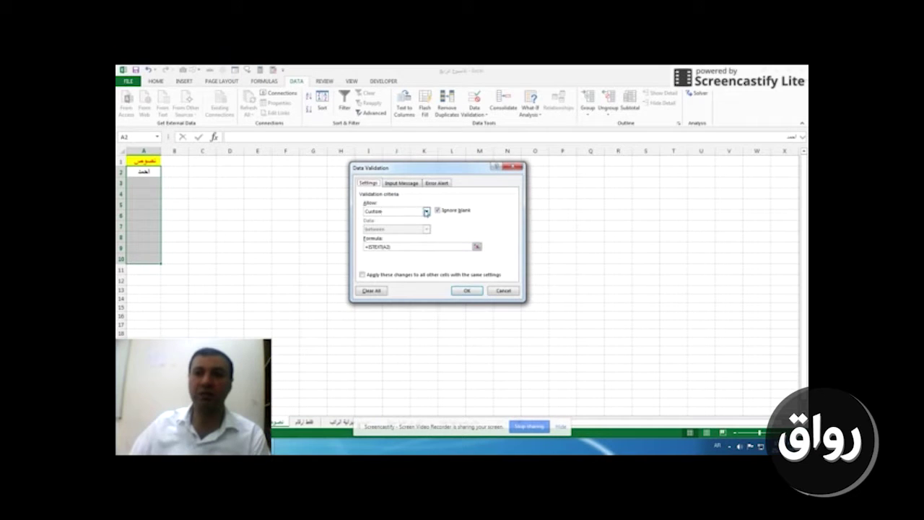
left_click(425, 212)
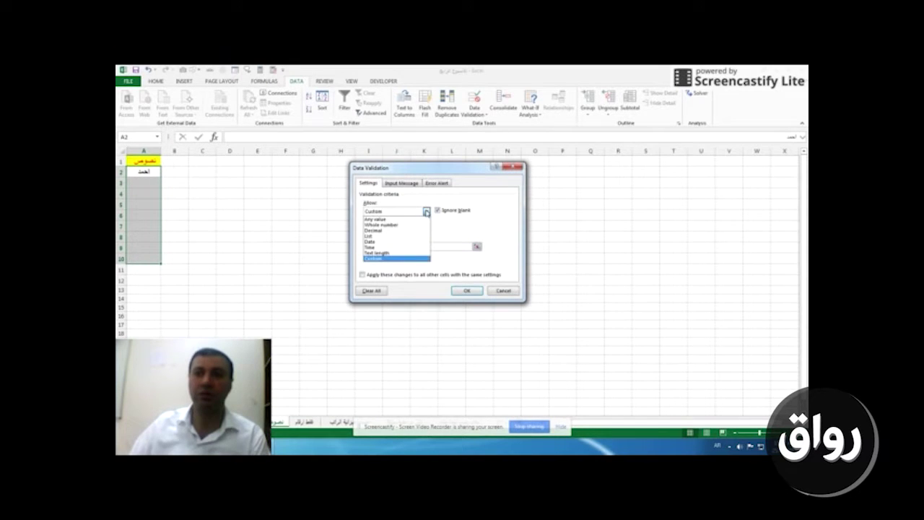
left_click(390, 258)
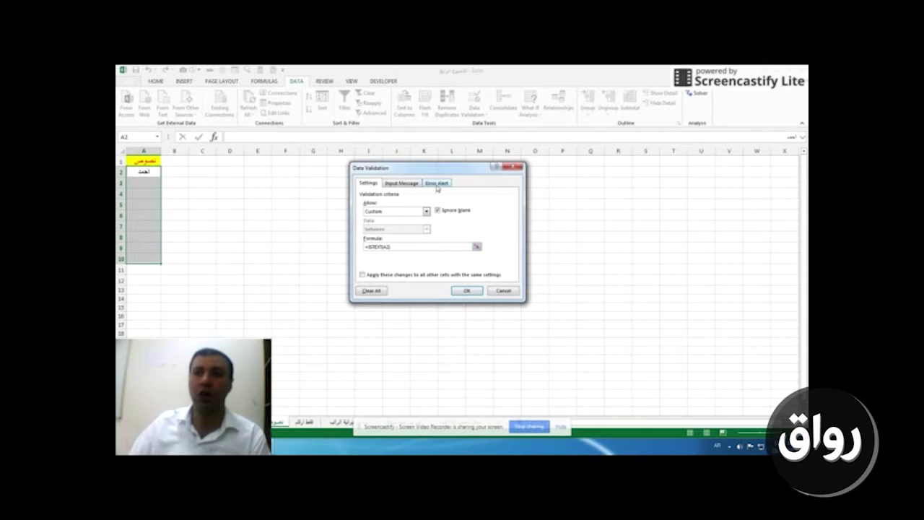
left_click(436, 184)
left_click(483, 223)
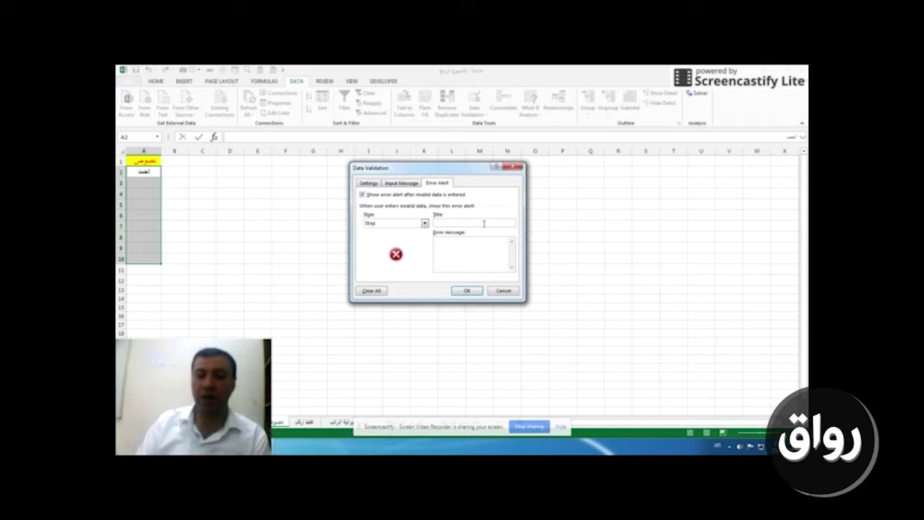
type("hghsl")
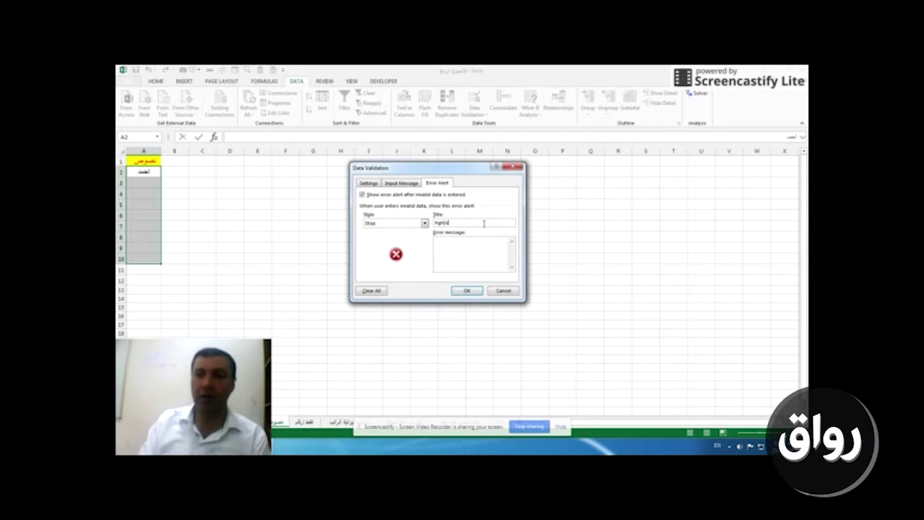
key("BackSpace")
key("BackSpace")
key("BackSpace")
key("BackSpace")
key("BackSpace")
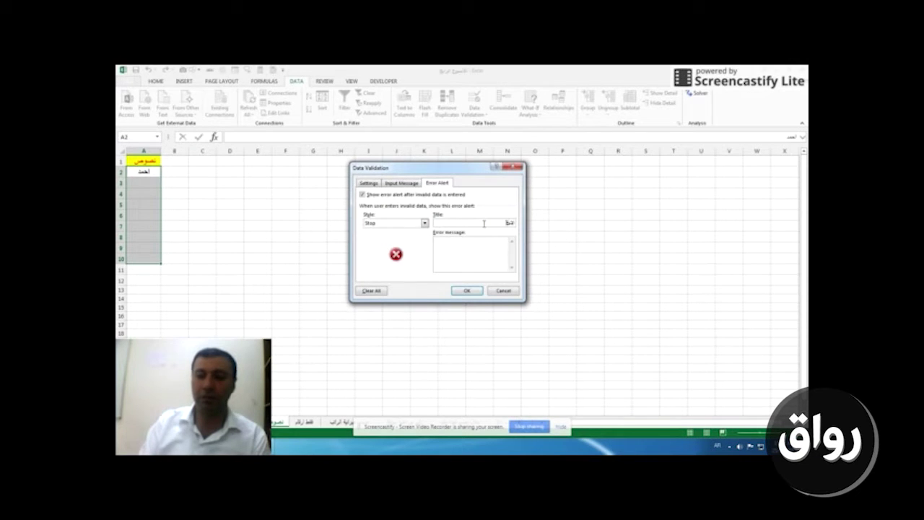
Step: Give the stop alert the title "الادخال خطا" and the message "يجب ان يكون الادخال نص فقط", and apply it
key("Tab")
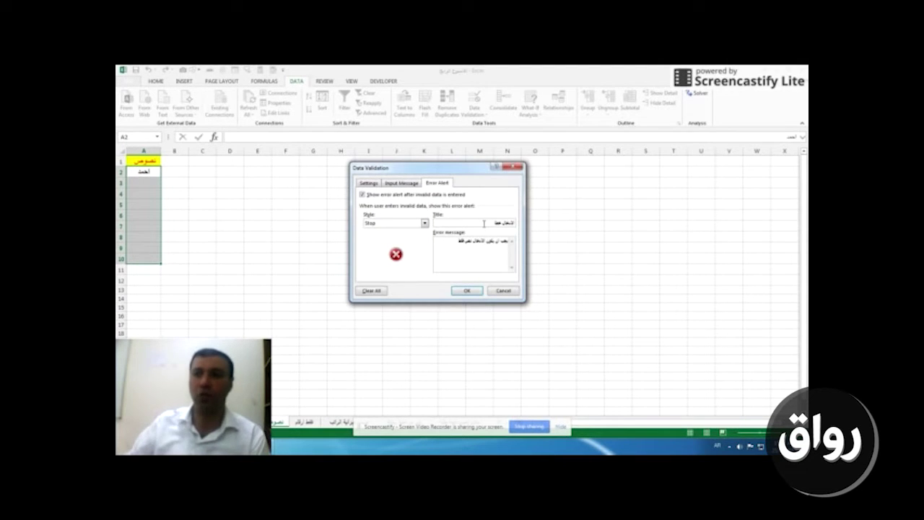
left_click(469, 290)
Step: Enter a first name in Arabic script in A3 and one in Latin letters in A4
left_click(144, 183)
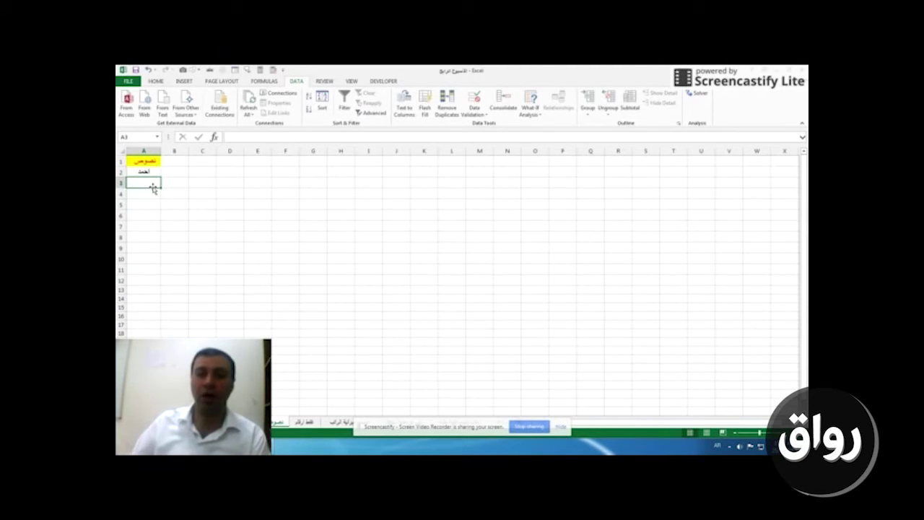
type("علي")
key("Return")
type("م")
key("Return")
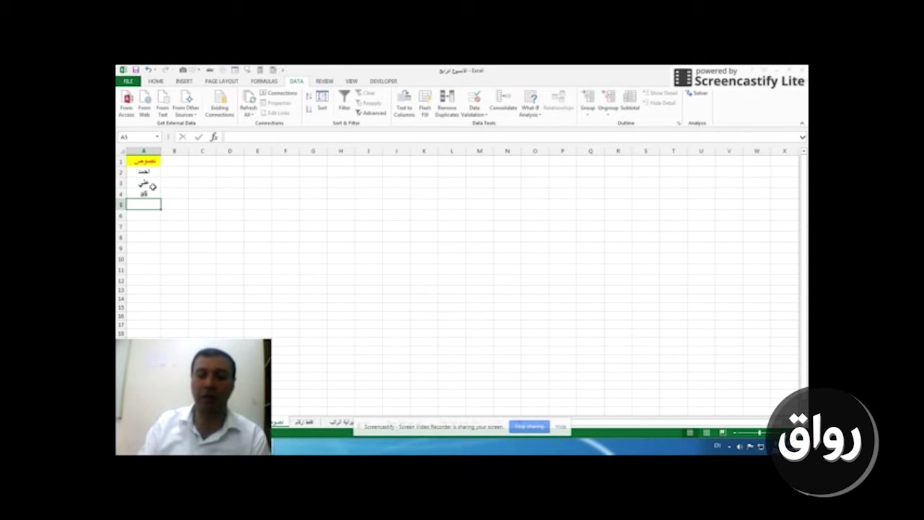
Step: Try to enter the number 454 in A5 to test the custom error alert, and discard the entry
type("454")
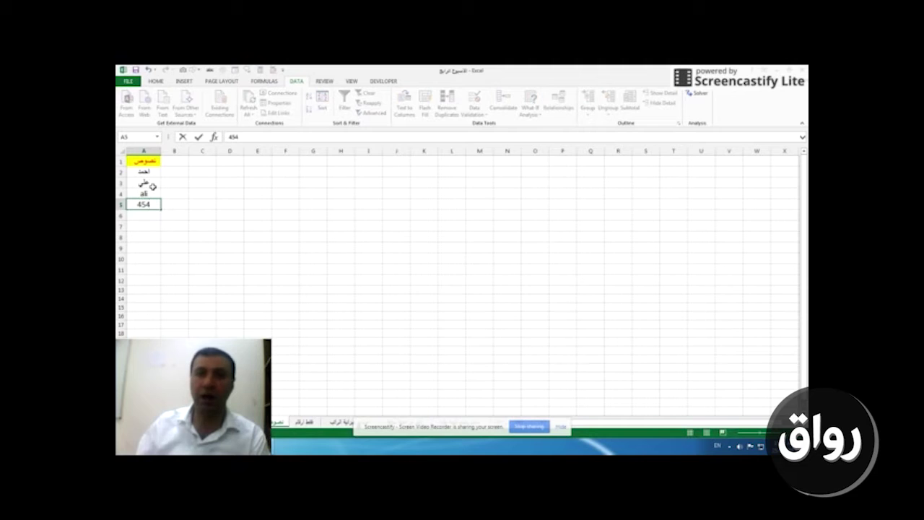
key("Return")
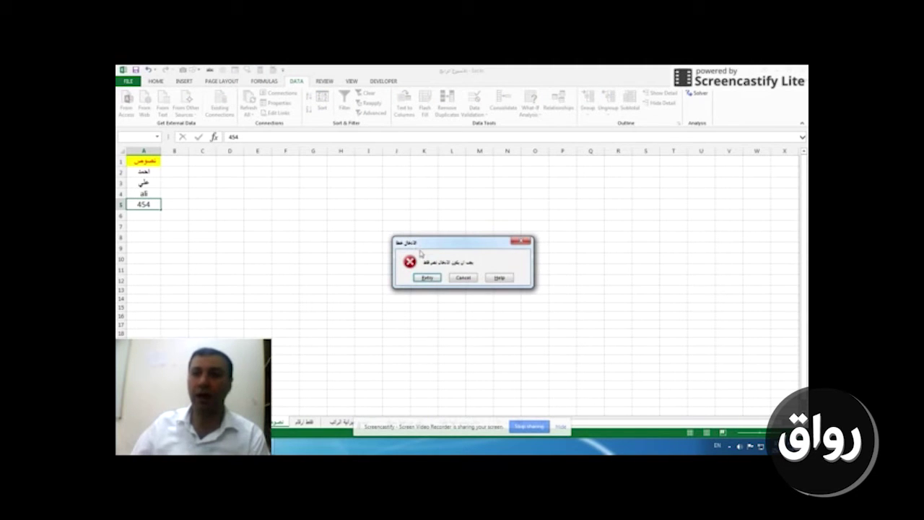
left_click(459, 278)
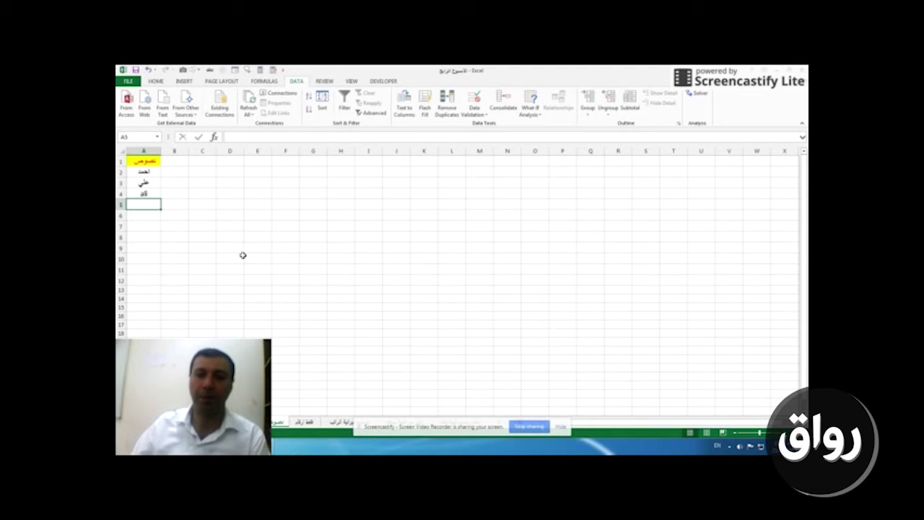
left_click(185, 180)
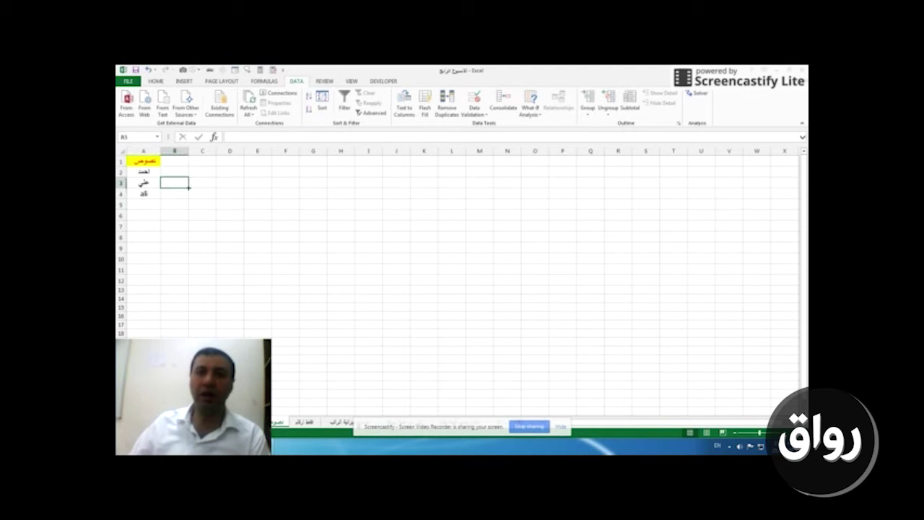
Step: On the sheet "فقط ارقام", give A2:A10 a Custom data validation rule with the formula =ISNUMBER(A2)
left_click(304, 421)
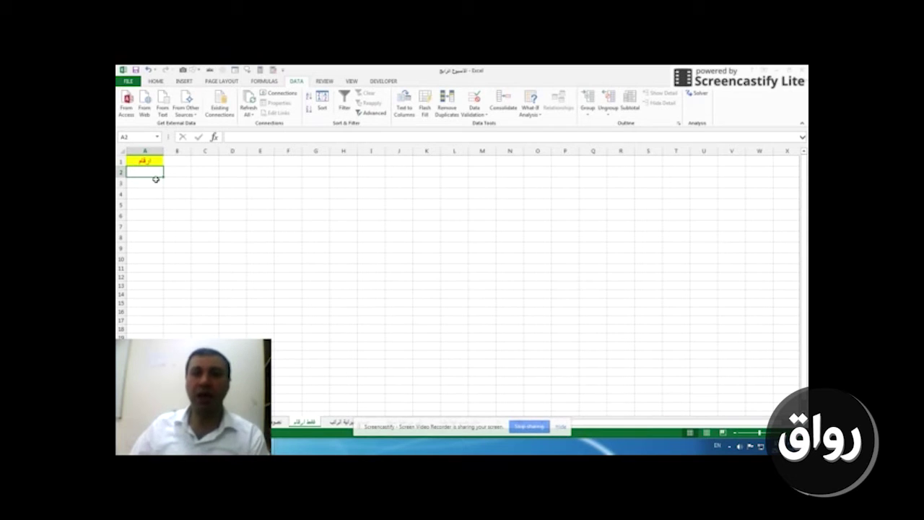
left_click_drag(143, 179, 145, 258)
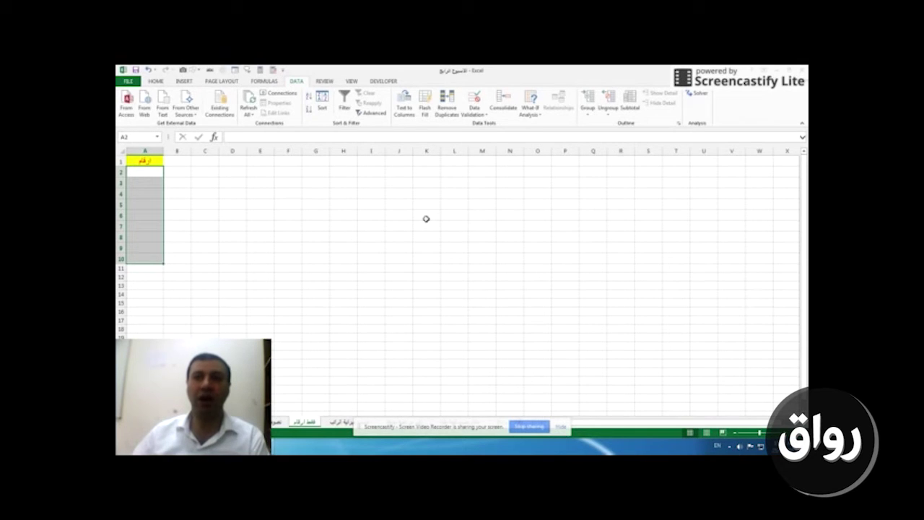
left_click(480, 114)
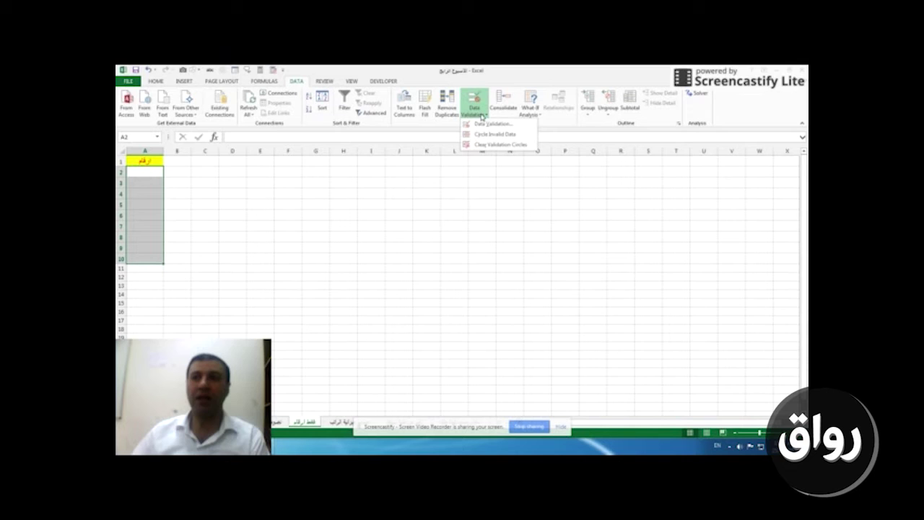
left_click(485, 123)
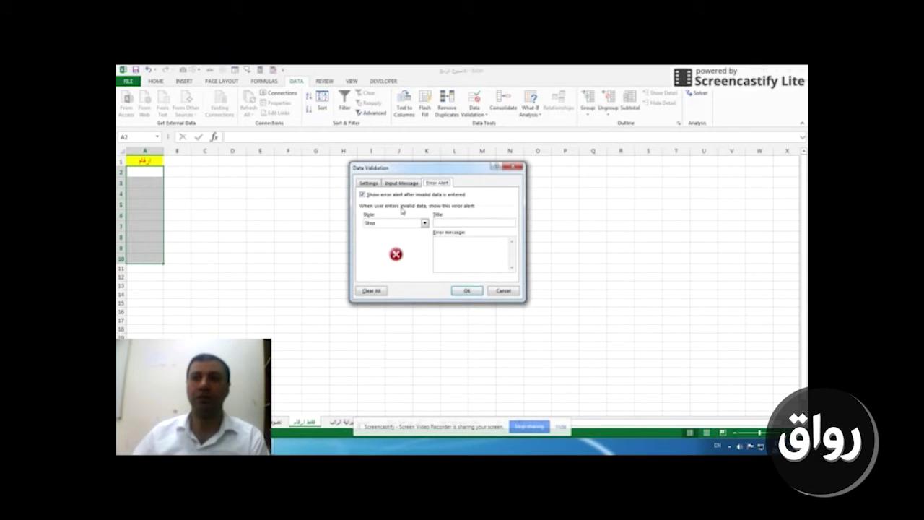
left_click(370, 184)
left_click(425, 212)
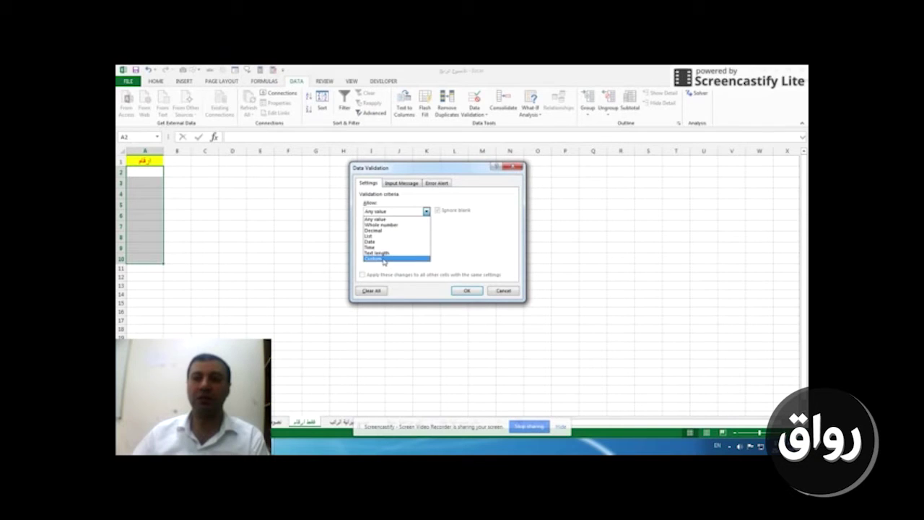
left_click(384, 260)
left_click(402, 247)
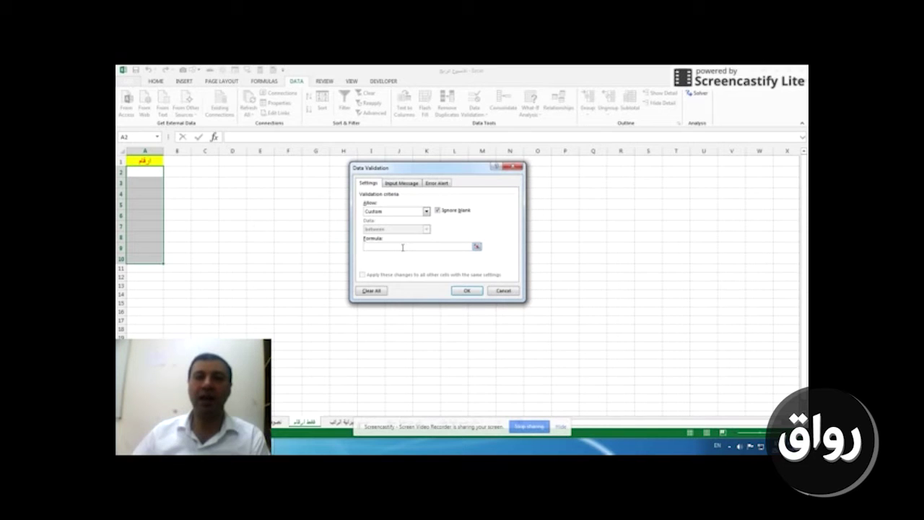
type("=isnu")
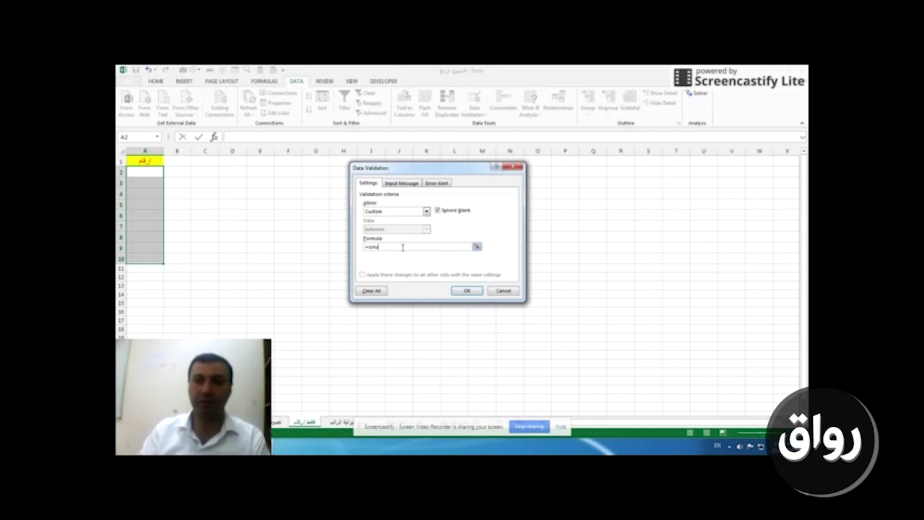
type("mber(")
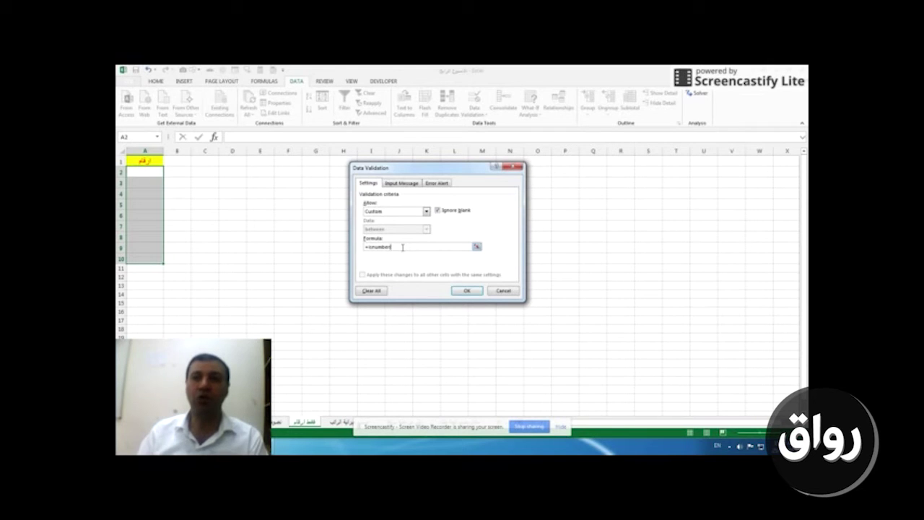
type("a2")
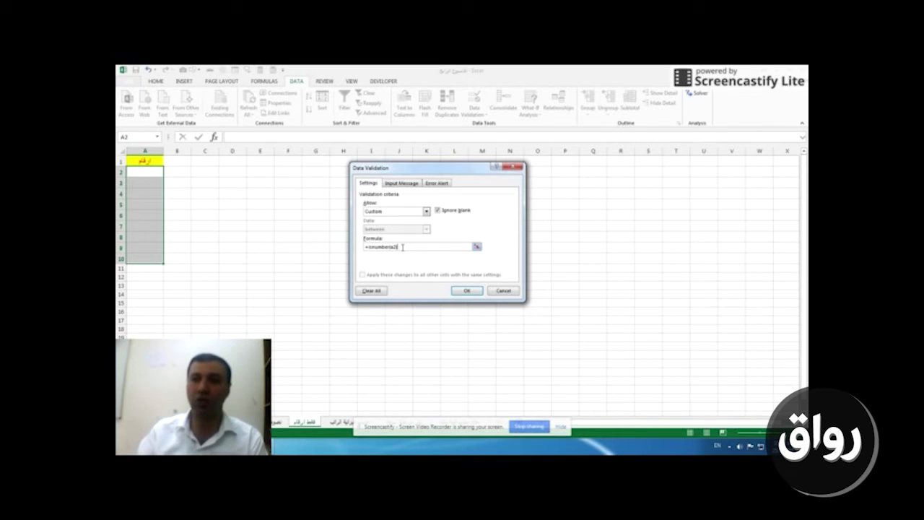
Step: Give the stop alert of A2:A10 the title "الادخال خطا" and the message "يجب ان يكون الادخال فقط ارقام", and apply it
left_click(437, 183)
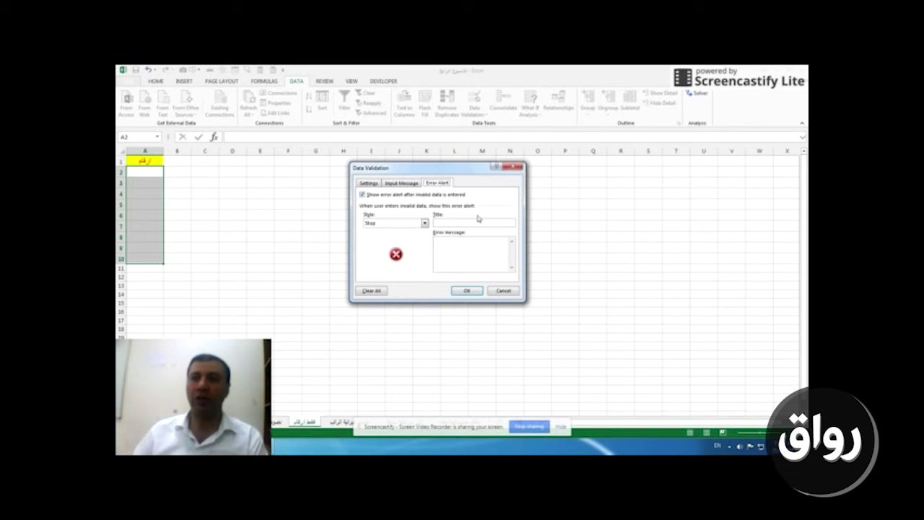
left_click(482, 225)
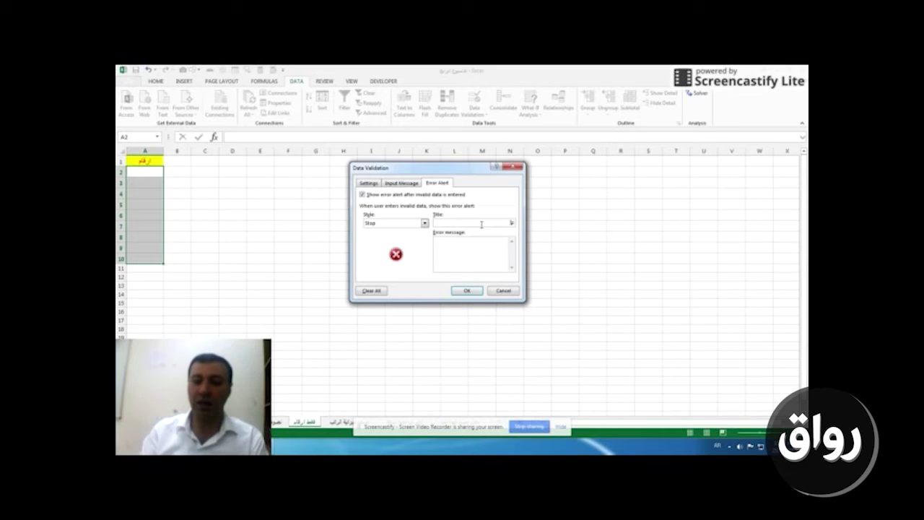
key("Return")
left_click(473, 112)
left_click(485, 125)
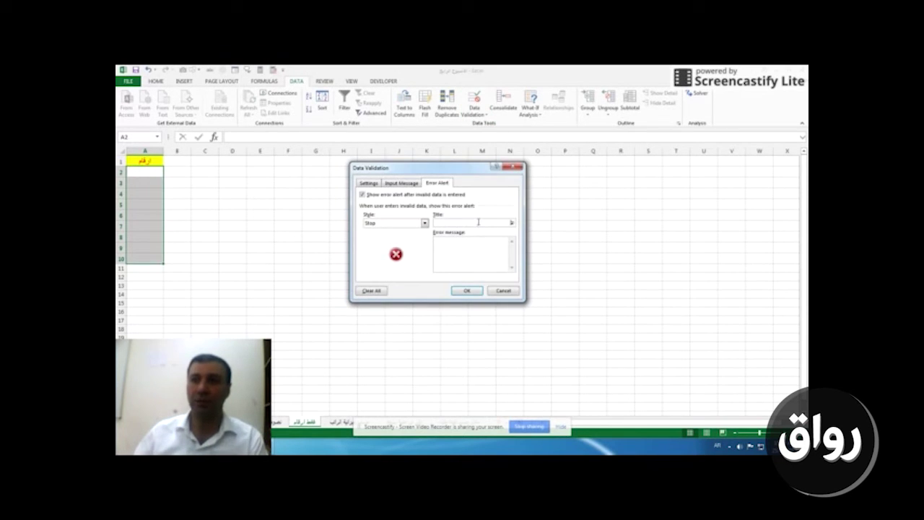
type("خطأ")
left_click(488, 260)
type("ه")
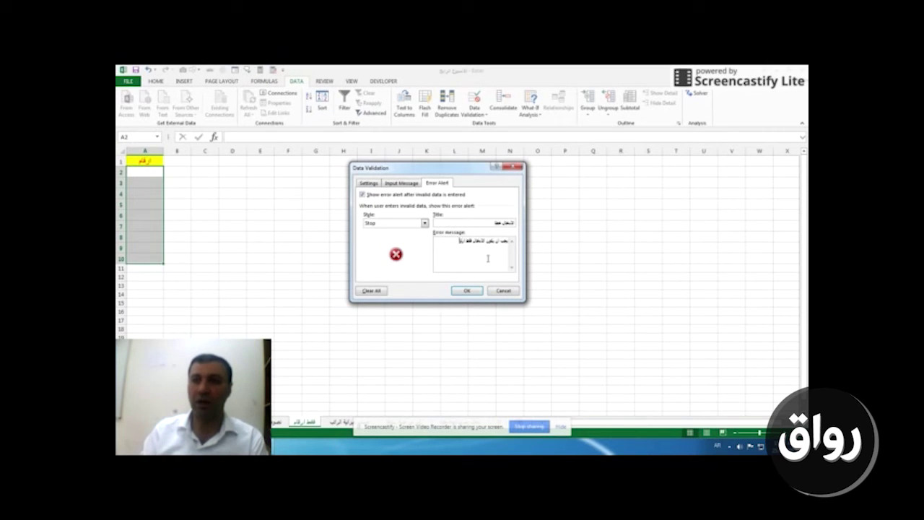
left_click(462, 289)
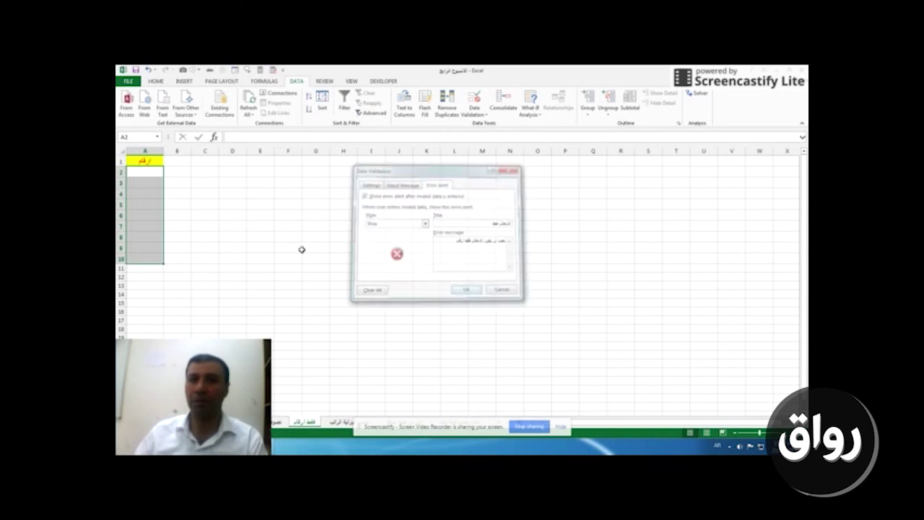
Step: Enter the number 40 in A2 below the heading "ارقام"
left_click(156, 177)
type("40")
key("Return")
Step: Try to enter a first name in Arabic script in A3 to test the numbers-only rule, and discard the entry
type("علي")
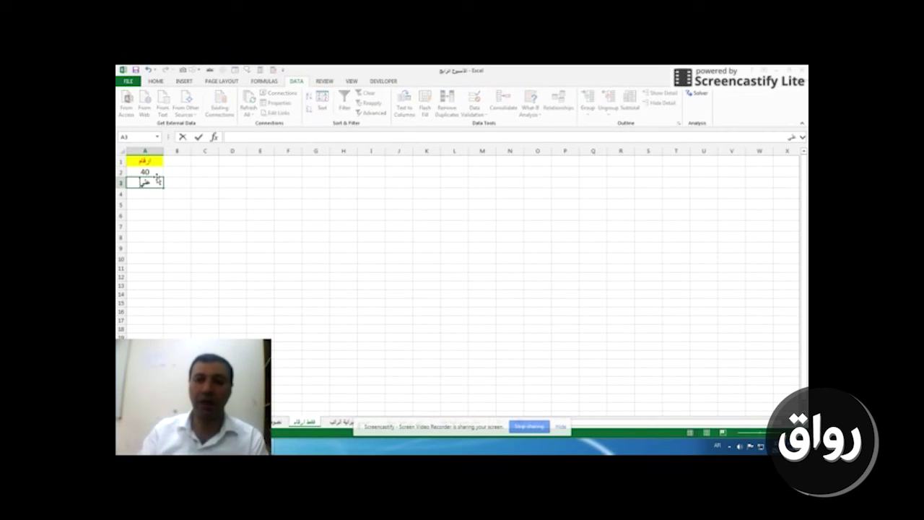
key("Return")
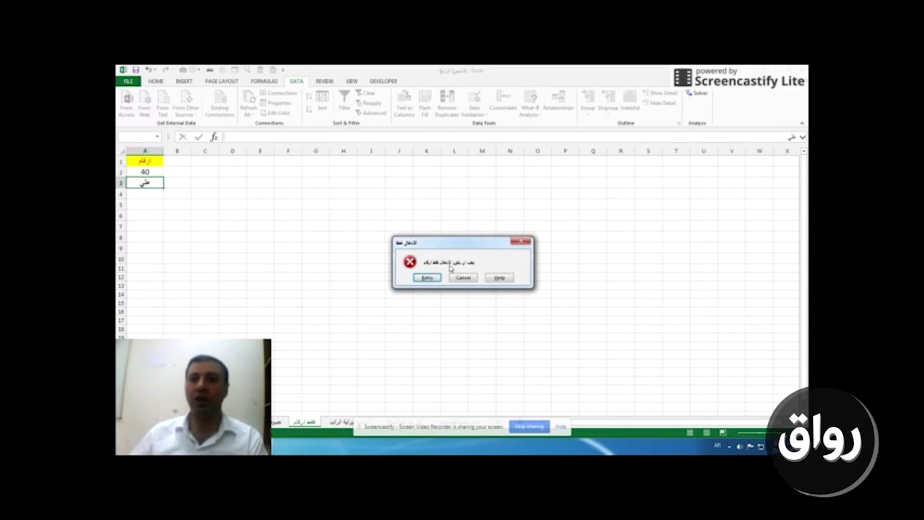
left_click(462, 277)
Step: Reopen the data validation of A2:A10, review its error alert, allowed types and custom formula, and close it with the same settings
left_click_drag(144, 172, 150, 259)
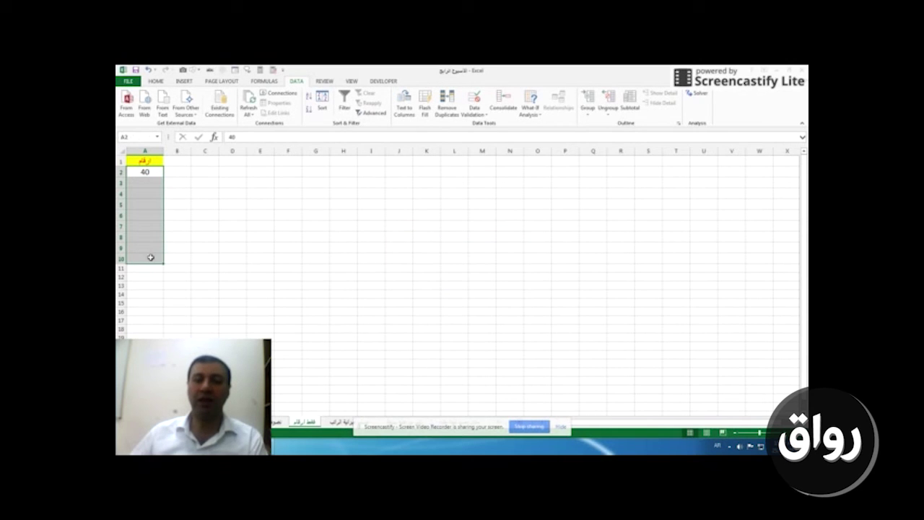
left_click(474, 112)
left_click(477, 128)
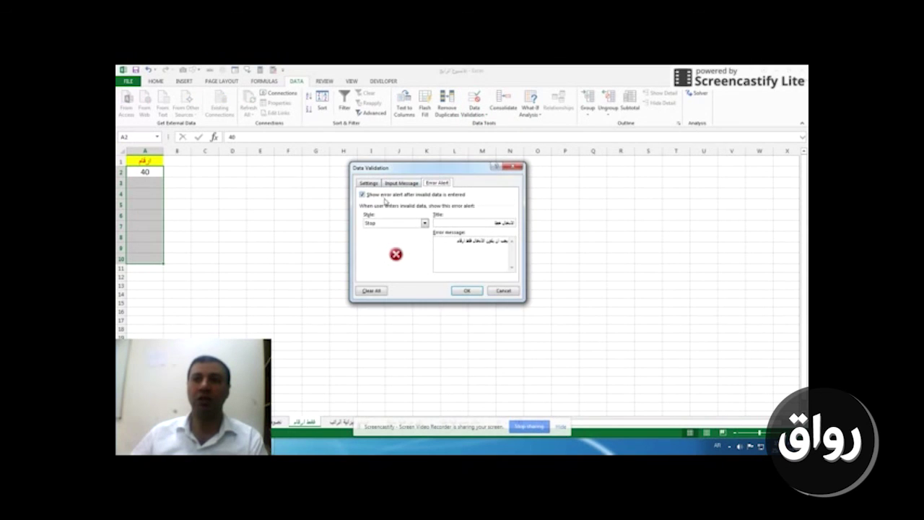
left_click(360, 182)
left_click(412, 212)
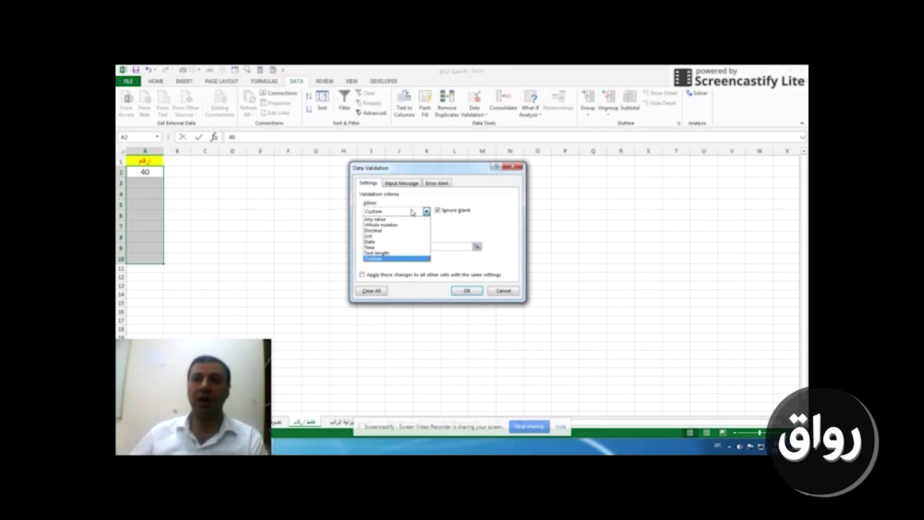
left_click(412, 212)
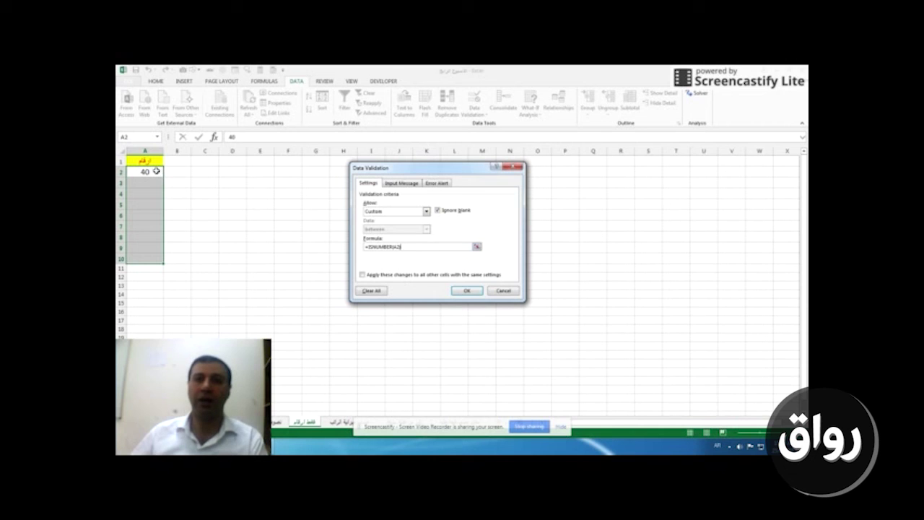
left_click(467, 290)
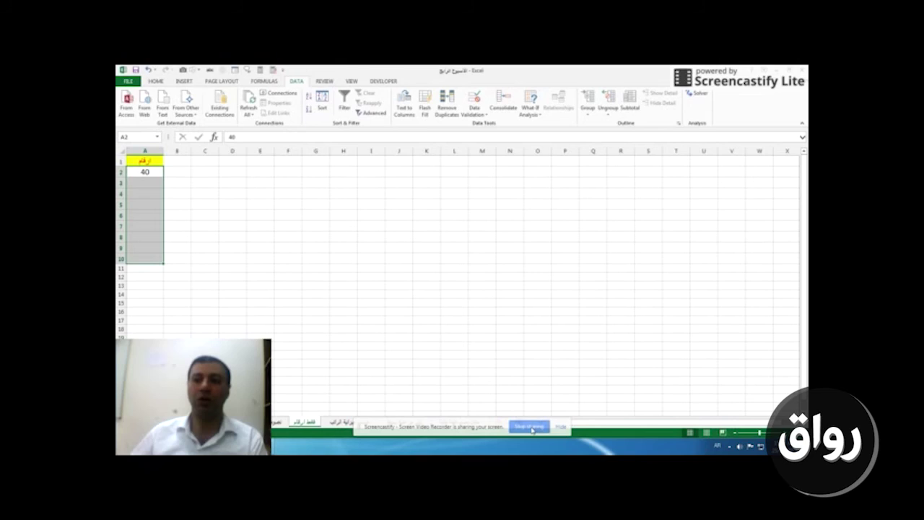